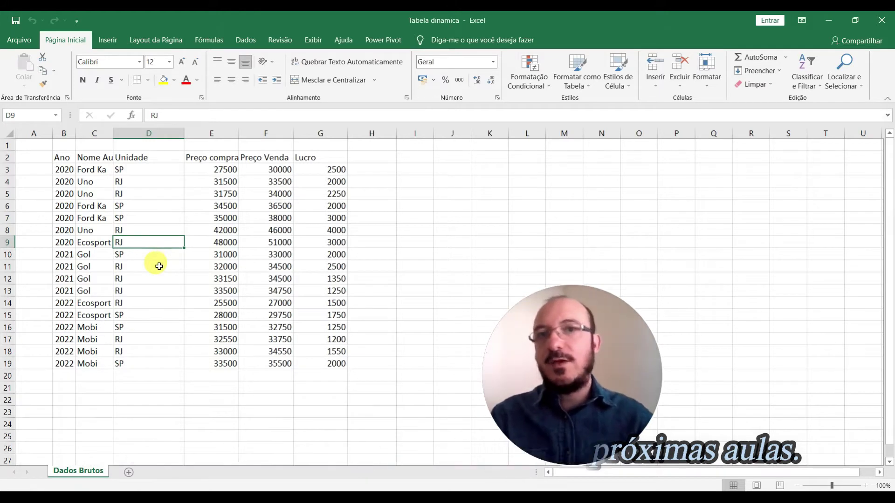
Auto-fit the width of the Nome Automóvel column to its contents
click(83, 182)
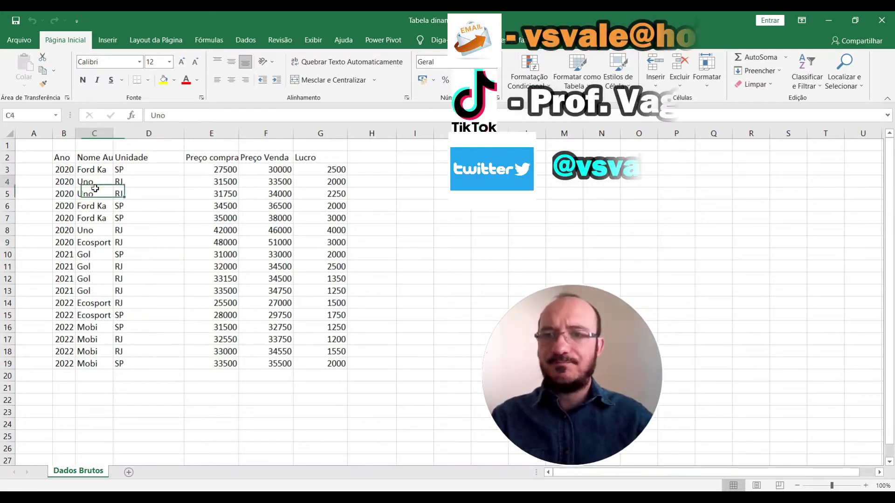
drag(67, 162, 70, 365)
drag(94, 157, 90, 368)
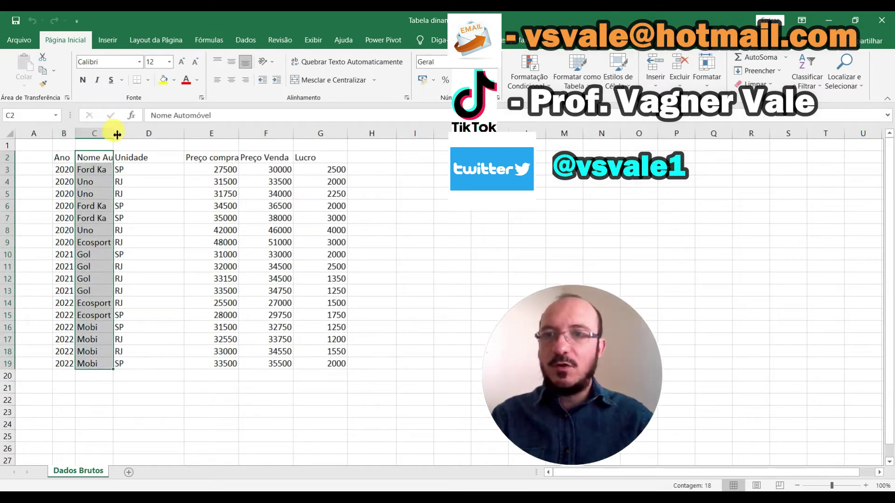
double_click(117, 135)
Review the Unidade, Preço compra, Preço Venda and Lucro columns of the data table
click(190, 160)
drag(190, 171, 206, 296)
drag(265, 187, 263, 266)
drag(295, 181, 303, 267)
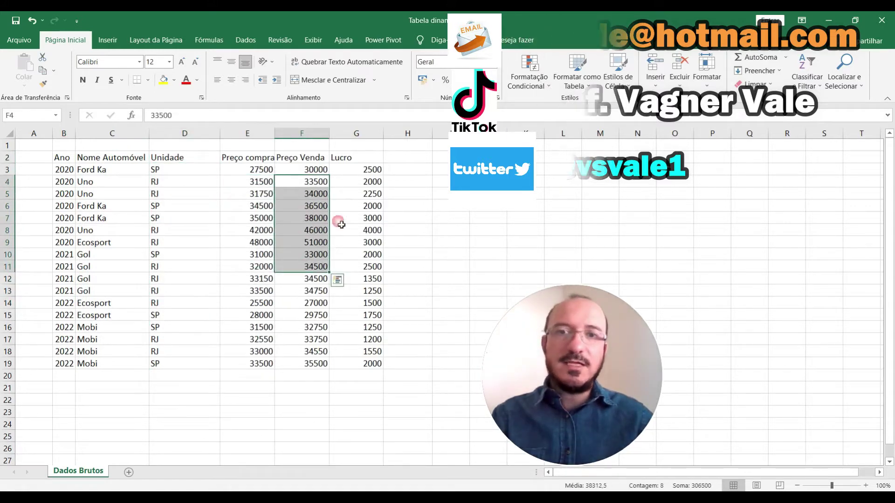
drag(354, 182, 356, 269)
click(272, 245)
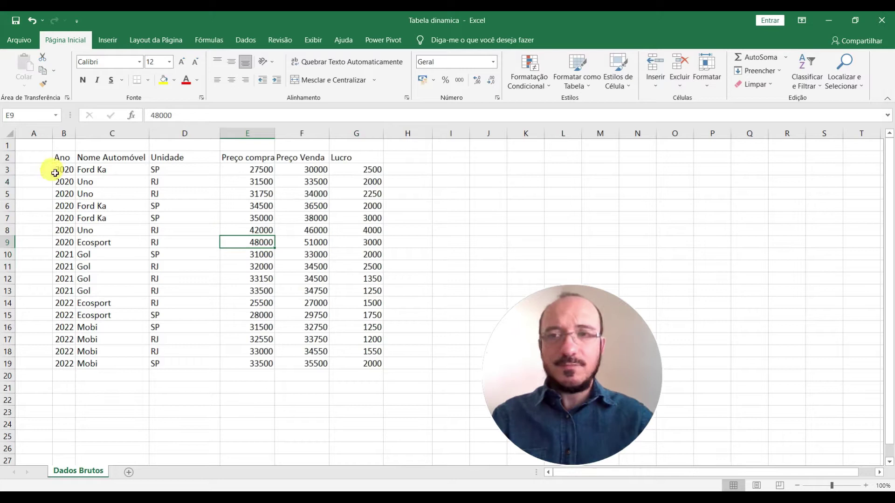
Move the whole data table from B2:G19 so that it starts at cell A1
drag(66, 159, 364, 373)
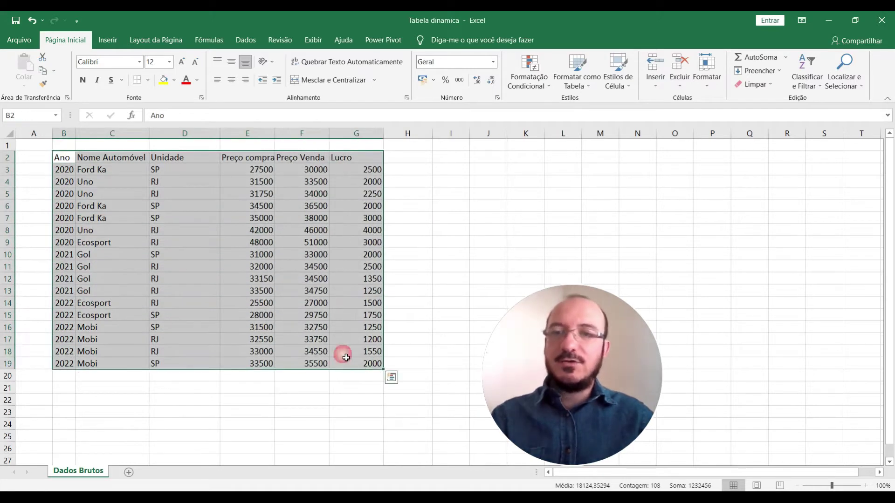
key(ctrl+c)
click(35, 147)
key(ctrl+v)
click(116, 387)
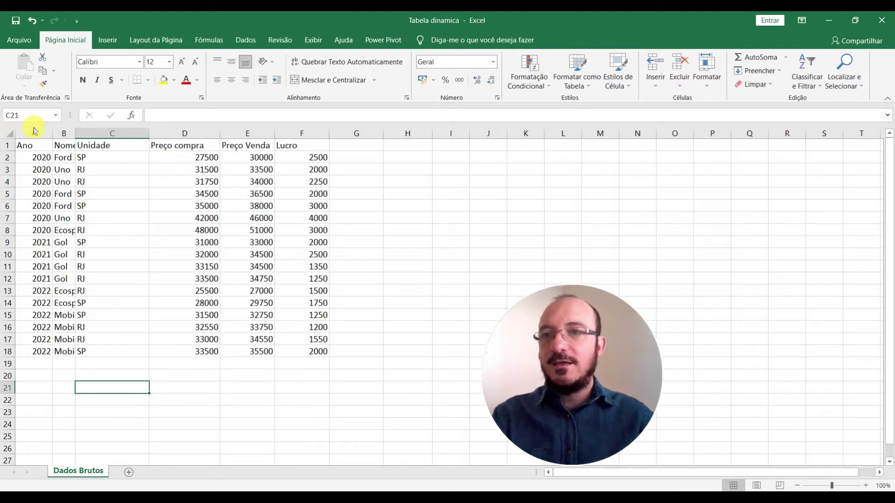
Insert a pivot table on a new worksheet using the entire Dados Brutos sheet as its source
click(38, 149)
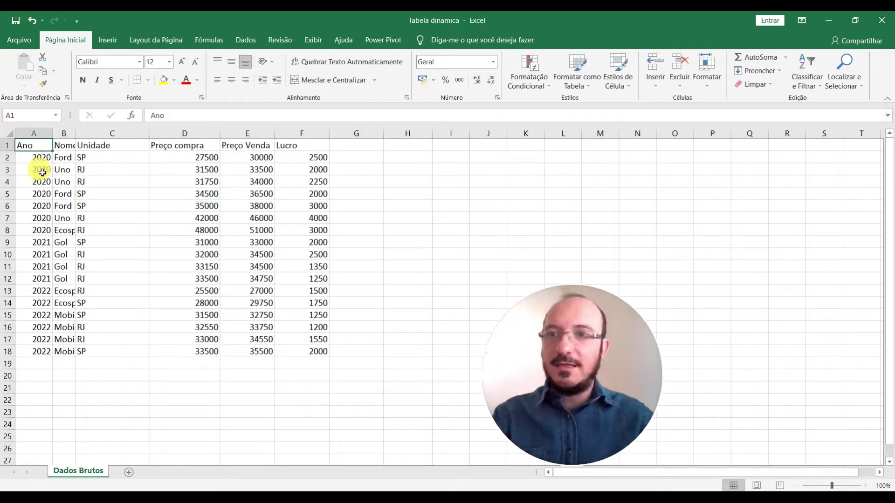
click(14, 134)
click(108, 40)
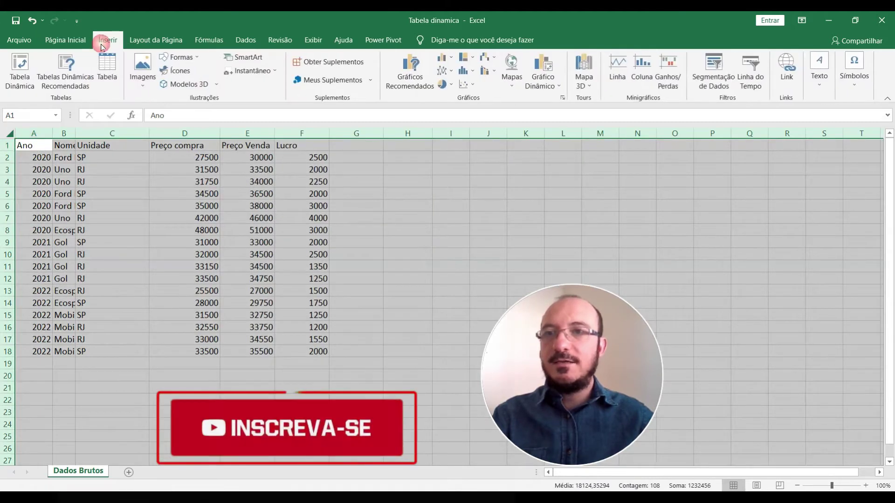
click(22, 66)
click(239, 330)
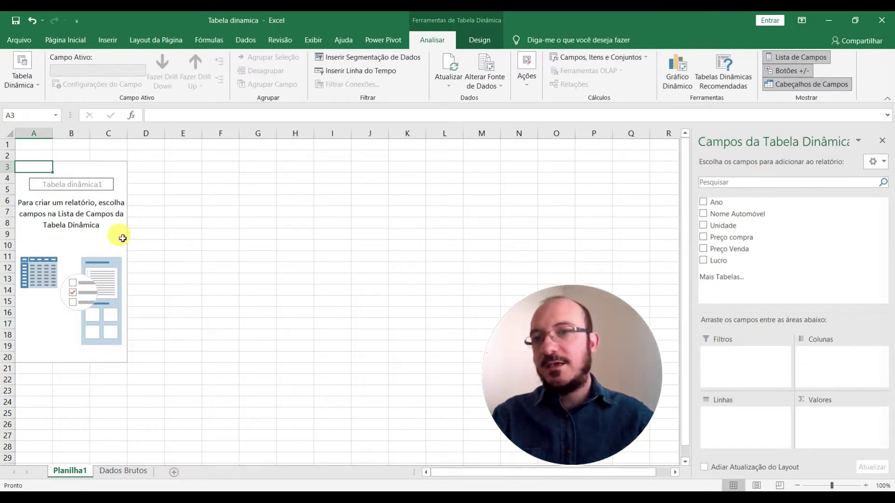
Add Ano to the pivot table's rows and Preço compra to its values
drag(796, 217, 737, 431)
drag(731, 237, 844, 426)
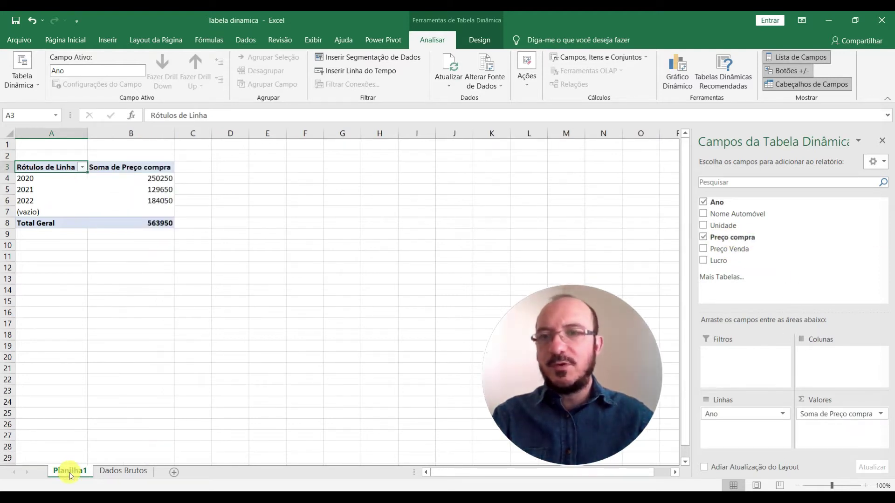
Examine the pivot table's year rows and the source data, and display the pivot table field list
click(70, 445)
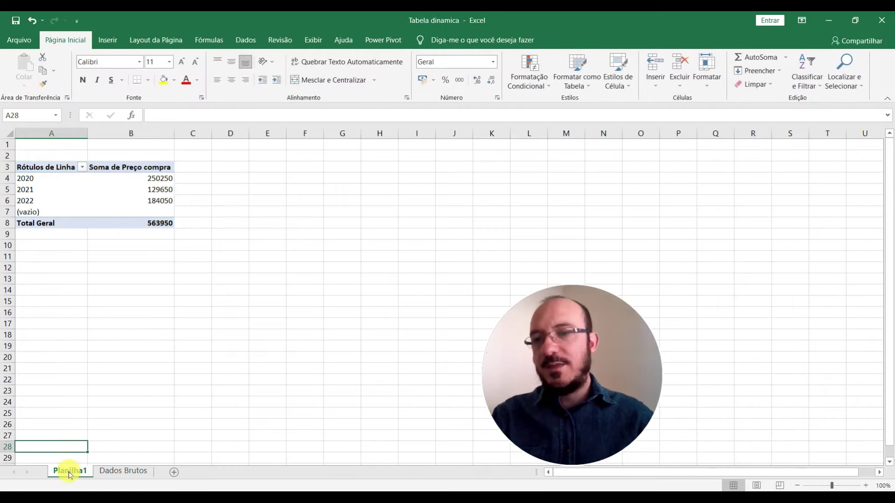
click(118, 471)
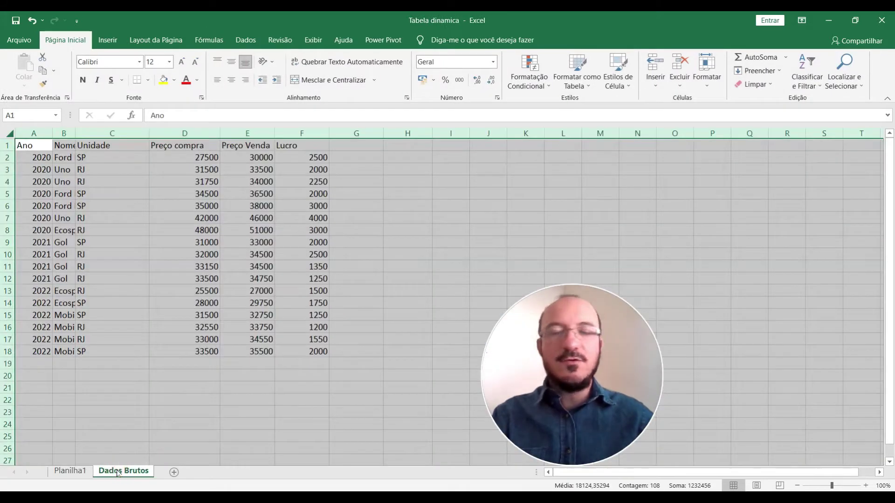
click(69, 472)
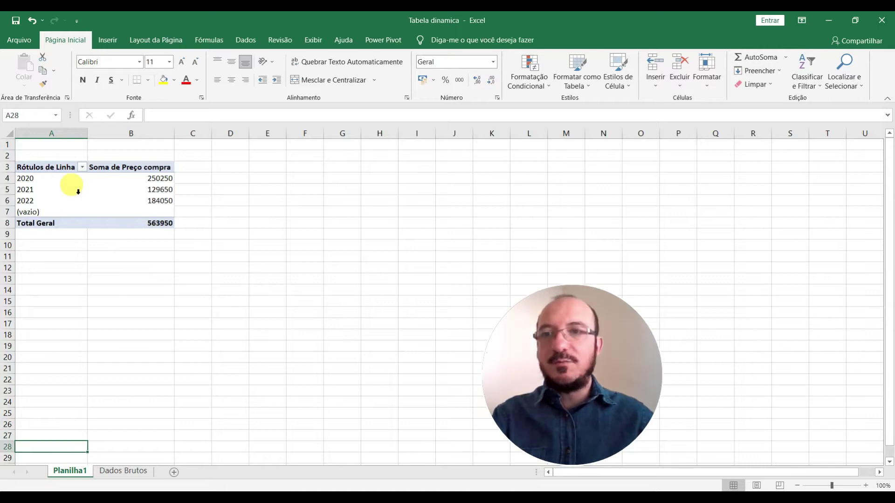
click(60, 190)
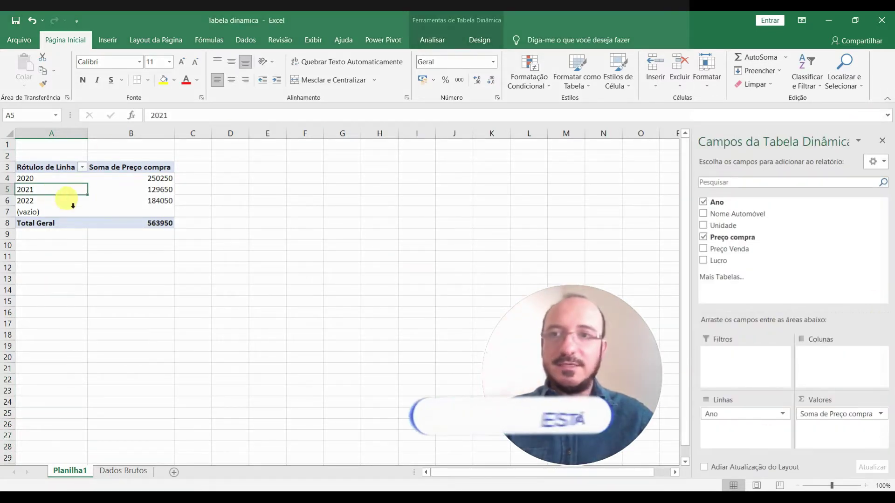
click(68, 289)
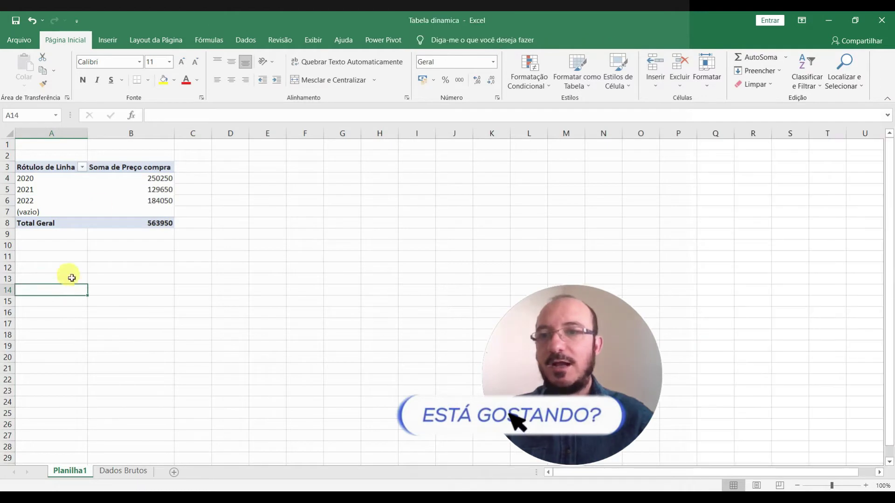
right_click(60, 180)
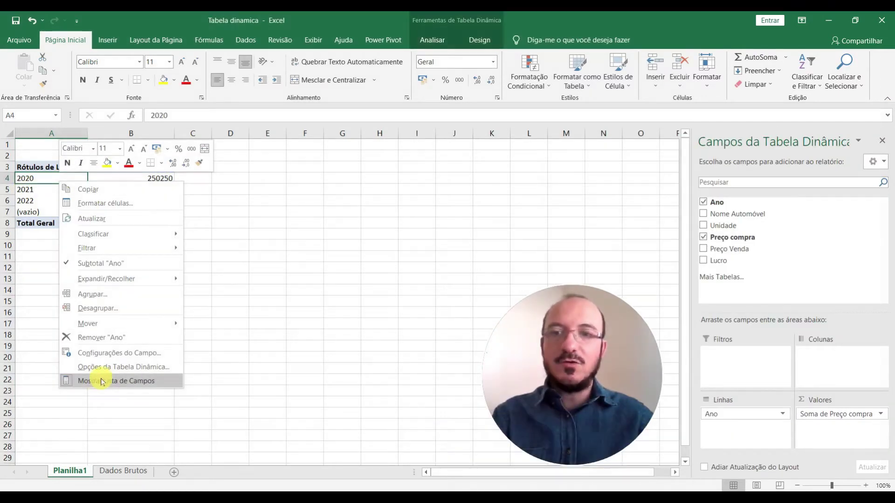
click(144, 381)
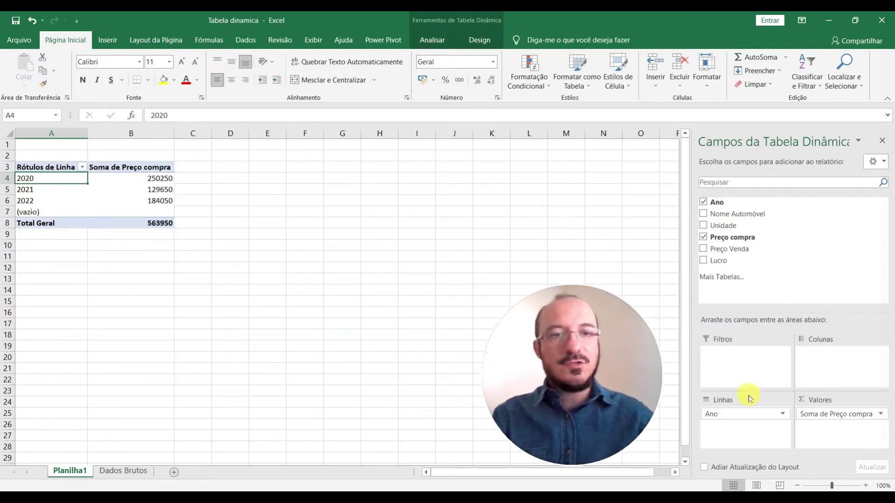
Delete the Planilha1 worksheet with its pivot table
right_click(56, 471)
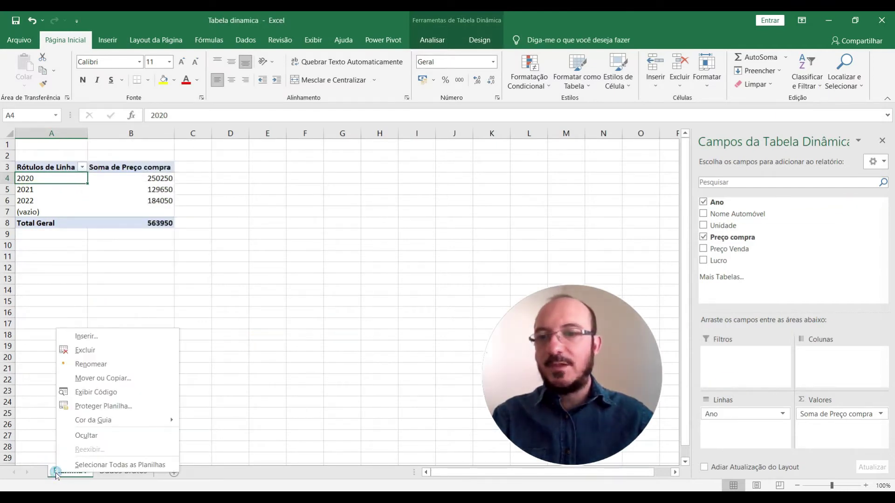
click(90, 351)
click(418, 293)
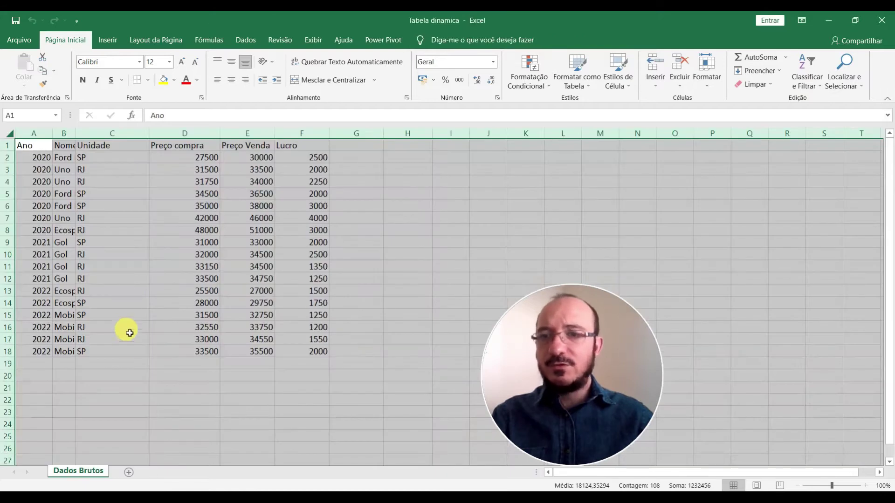
Examine the extent of the data table and the empty column G and rows from 19 down that border it
click(159, 218)
drag(37, 148, 261, 317)
click(141, 235)
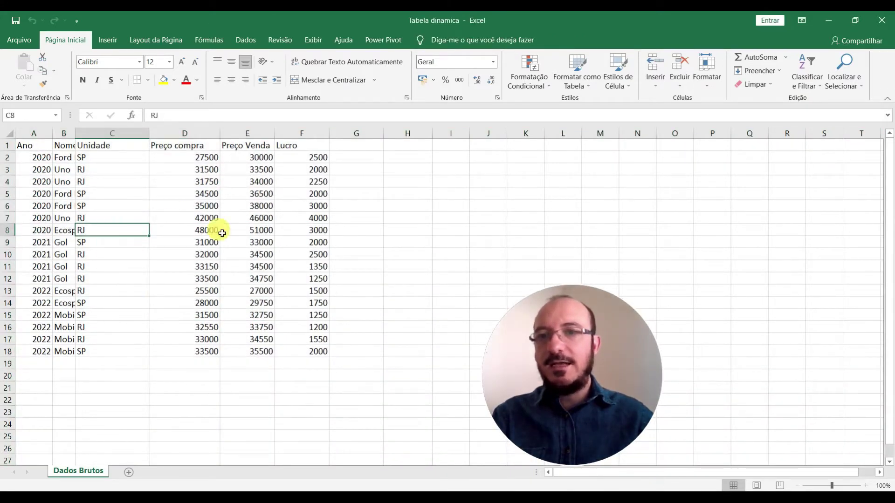
click(196, 255)
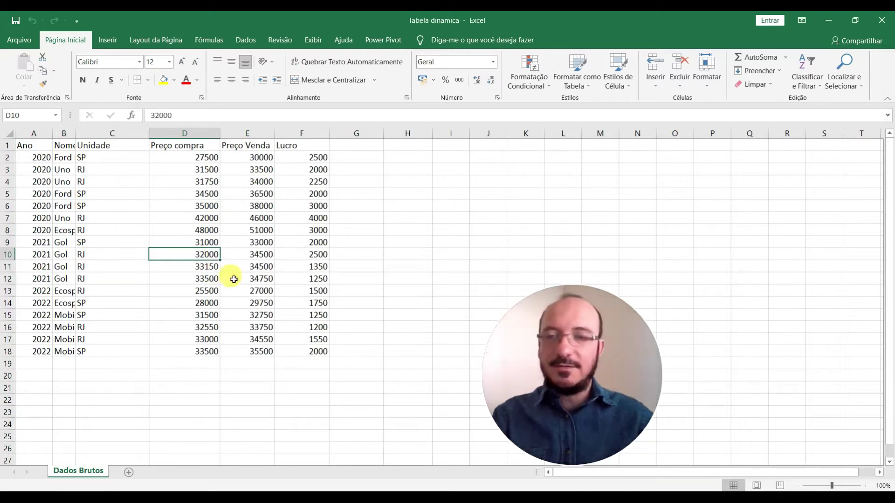
click(116, 213)
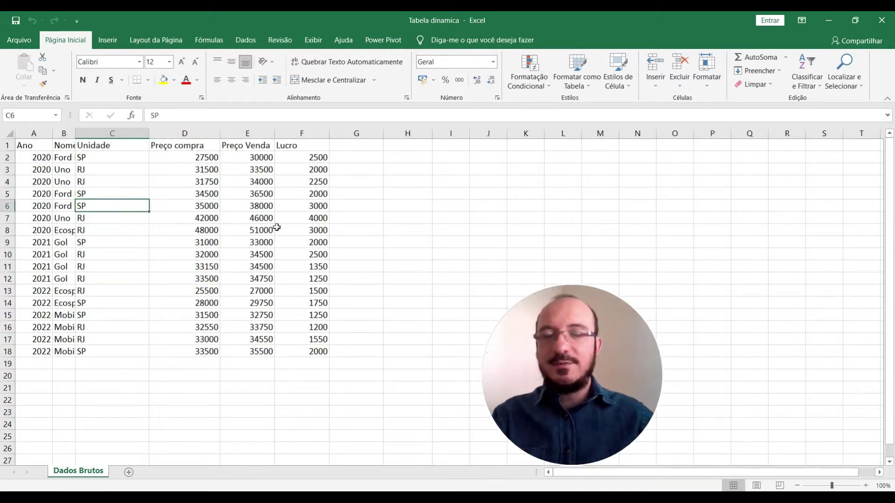
click(357, 135)
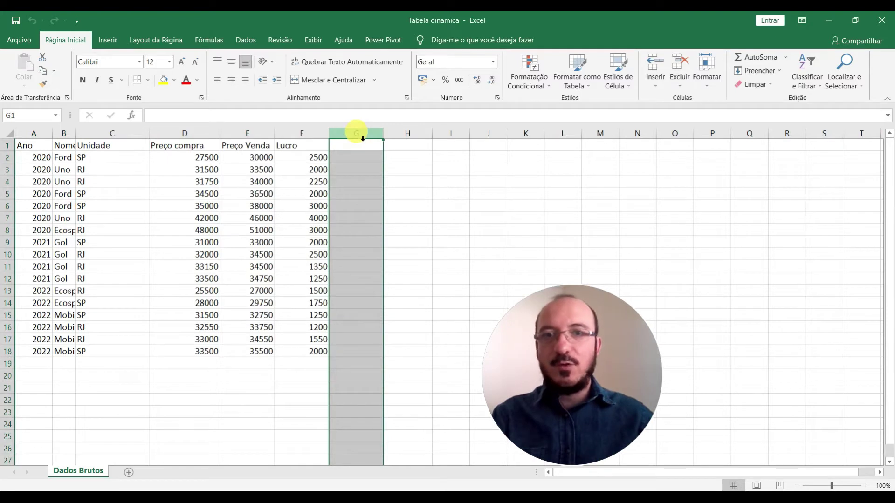
click(177, 372)
click(7, 369)
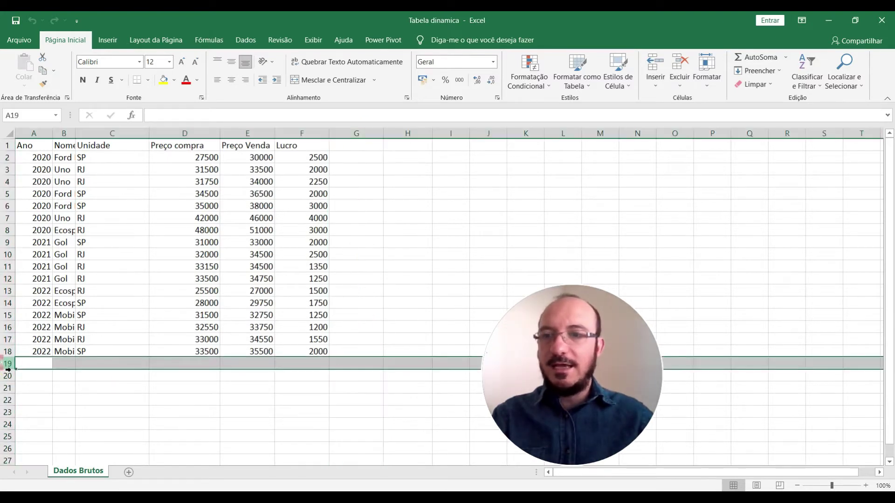
drag(30, 369, 359, 204)
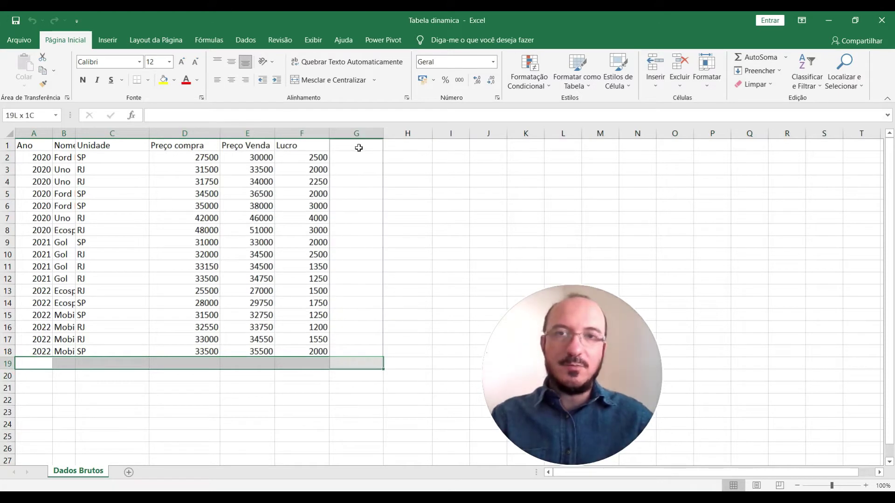
drag(359, 148, 356, 142)
click(371, 220)
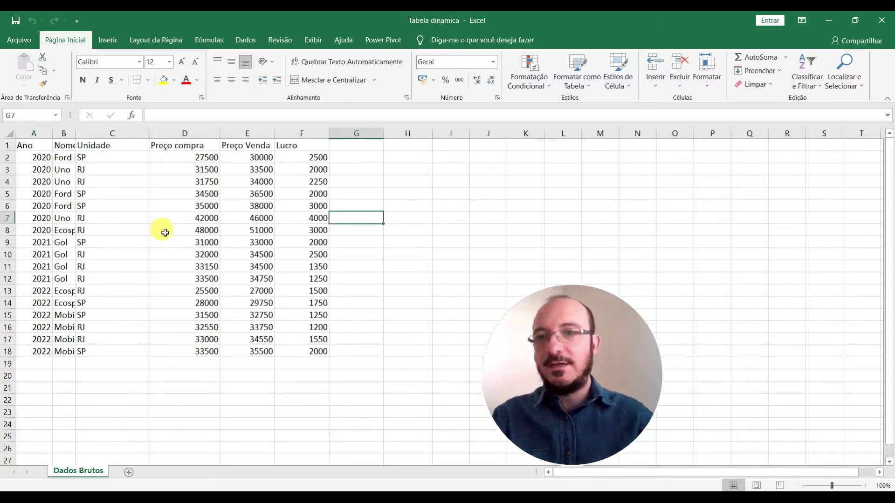
drag(38, 365, 53, 450)
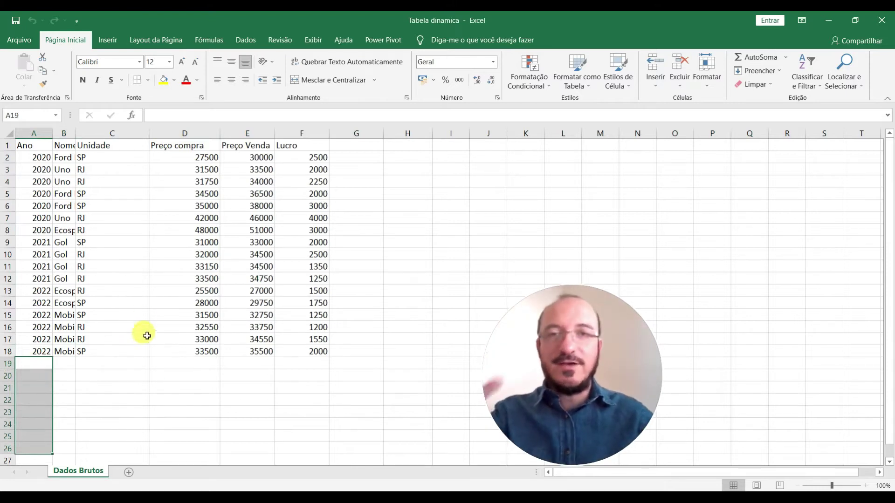
click(34, 366)
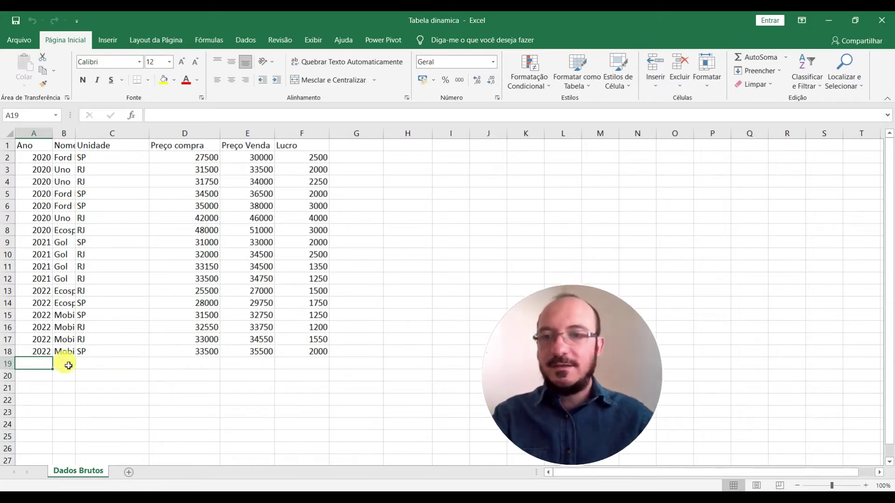
drag(69, 365, 299, 366)
Auto-fit column B so the Nome Automóvel entries fit
click(217, 255)
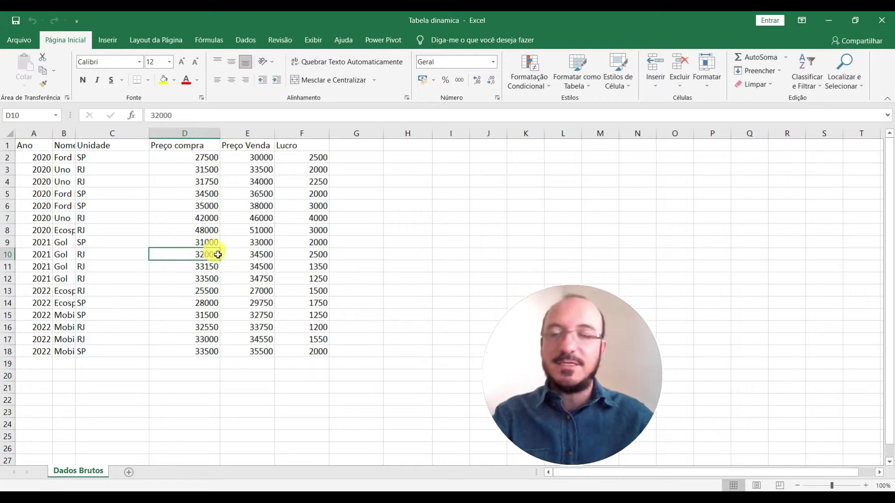
double_click(76, 134)
Insert a pivot table on a new worksheet from a single selected cell inside the data table
click(161, 208)
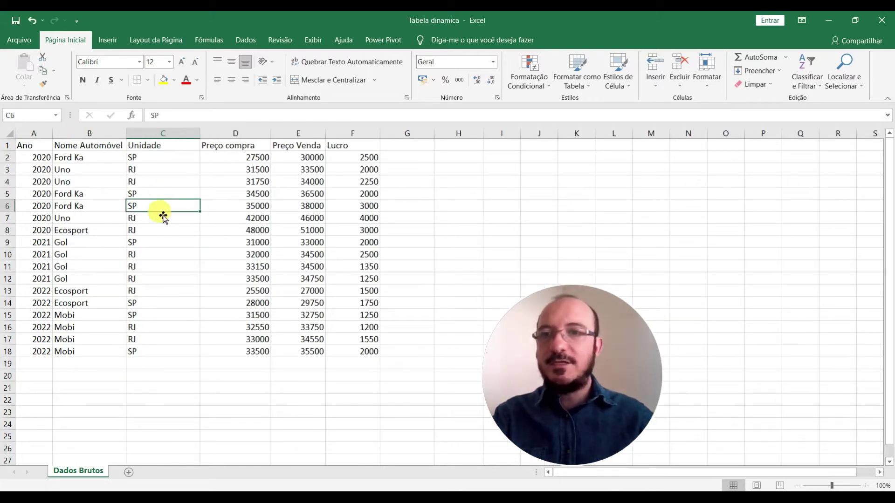
click(108, 41)
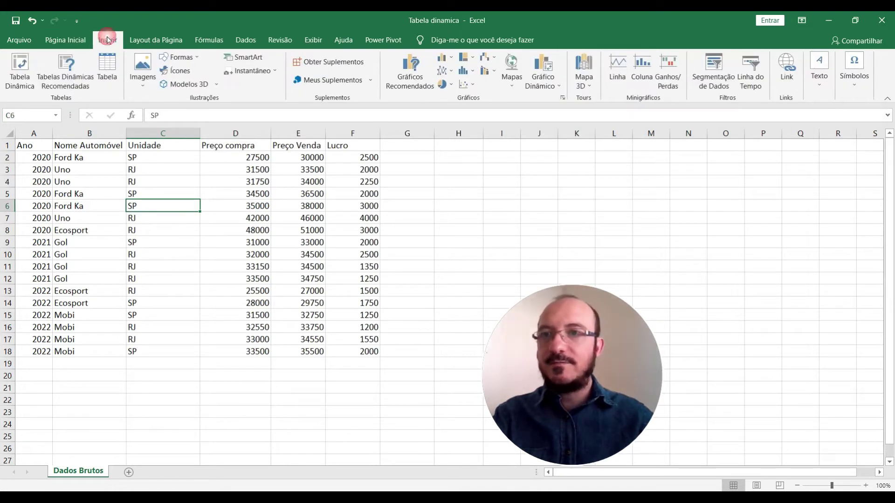
click(7, 65)
click(244, 330)
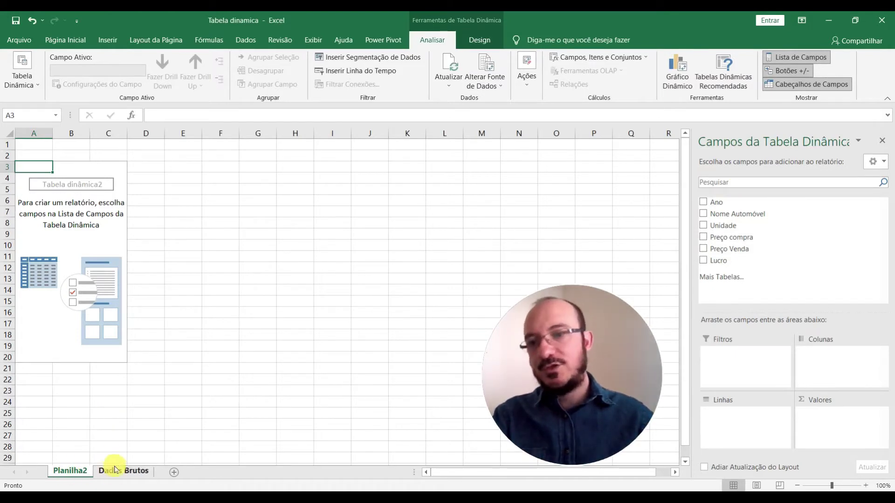
Delete the Planilha2 worksheet with its empty pivot table and select cell C13 in the data table
right_click(71, 473)
click(93, 345)
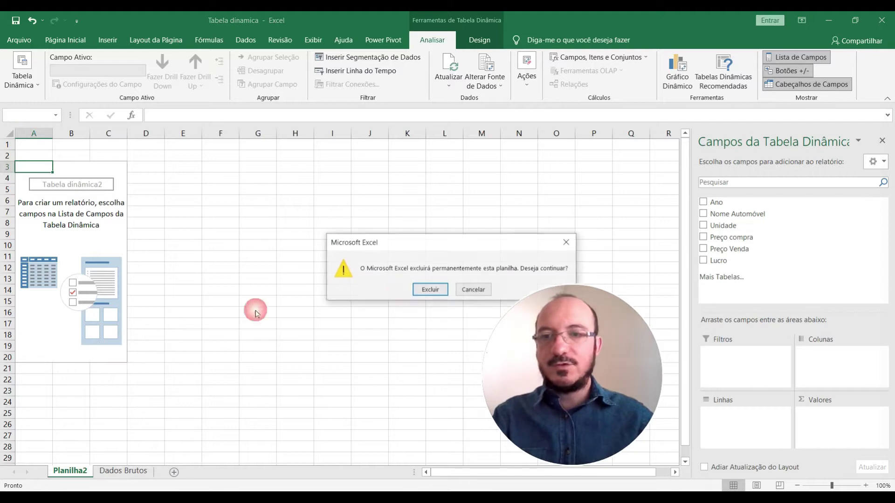
click(430, 290)
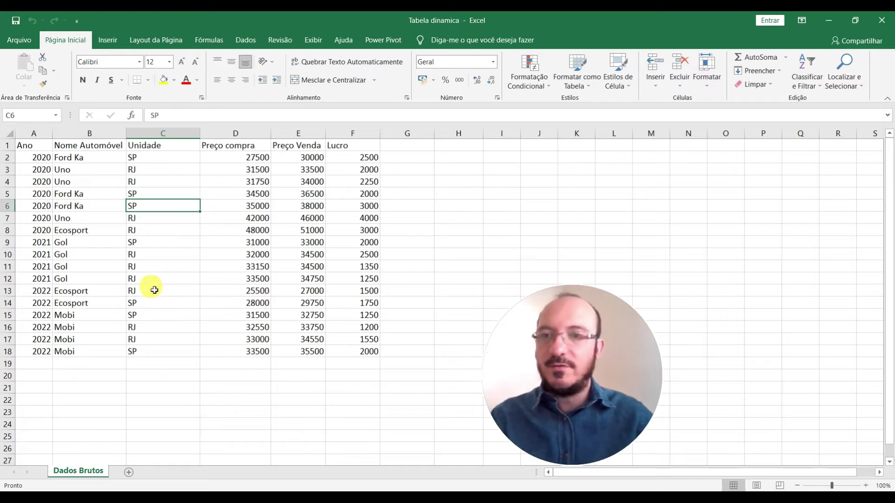
click(154, 290)
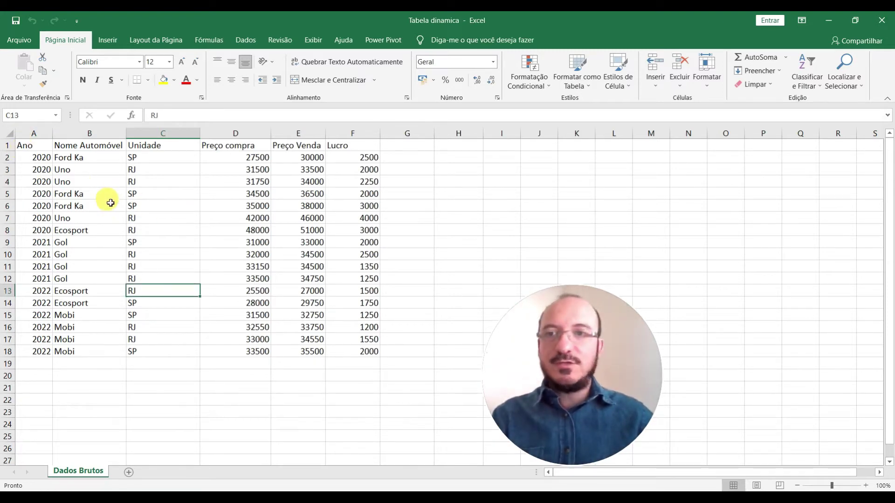
Insert a pivot table on a new worksheet from the full data range A1:F18 of Dados Brutos
drag(28, 144, 351, 356)
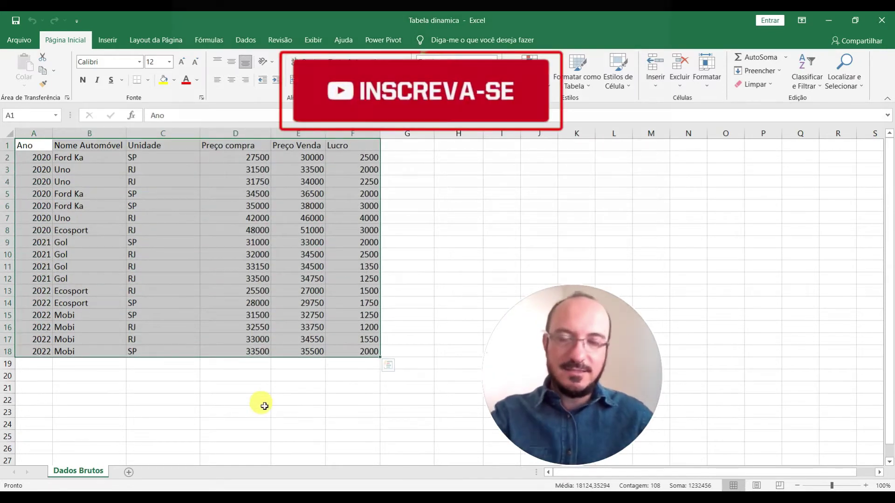
click(106, 41)
click(20, 70)
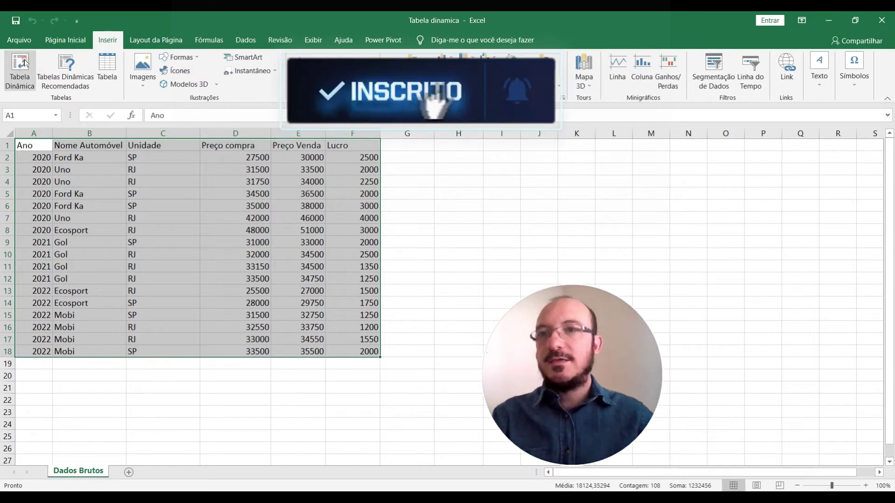
click(259, 336)
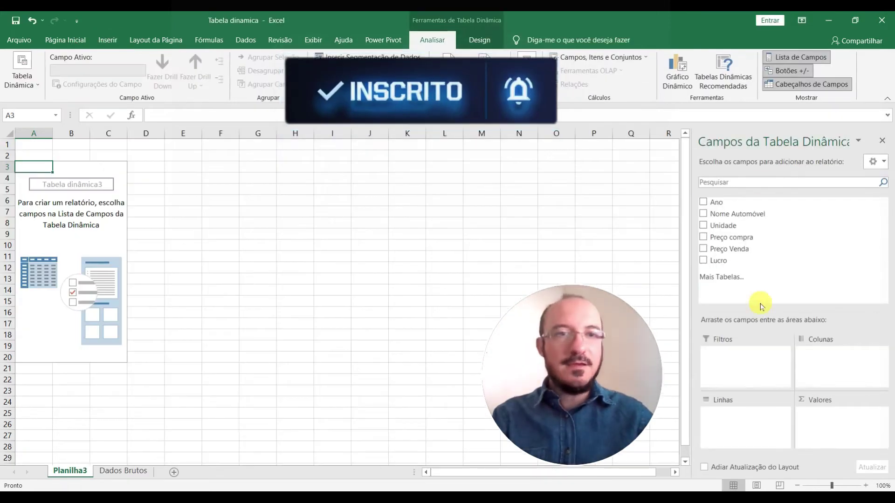
Delete the Planilha3 worksheet with its empty pivot table and select cell D11 in the data
right_click(75, 474)
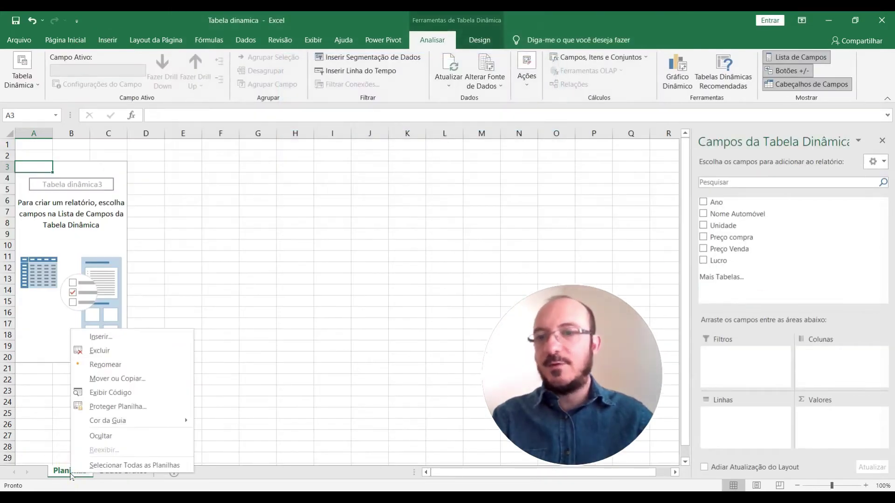
click(95, 350)
click(439, 291)
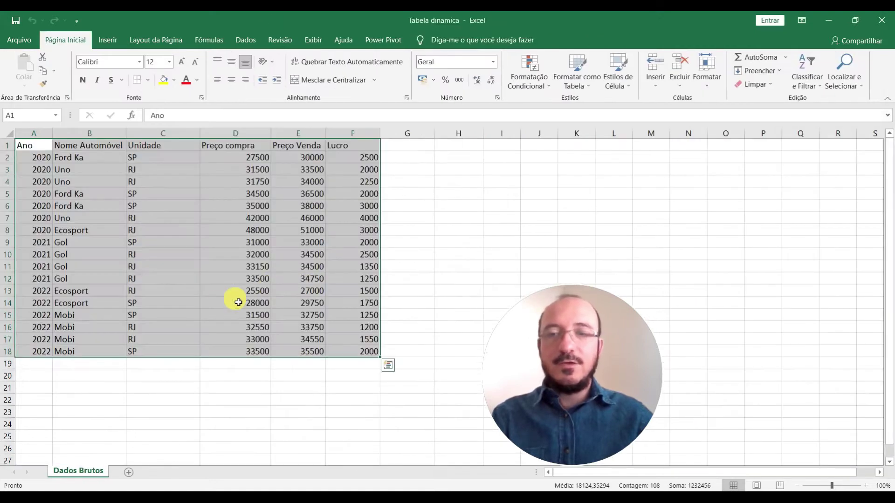
click(252, 267)
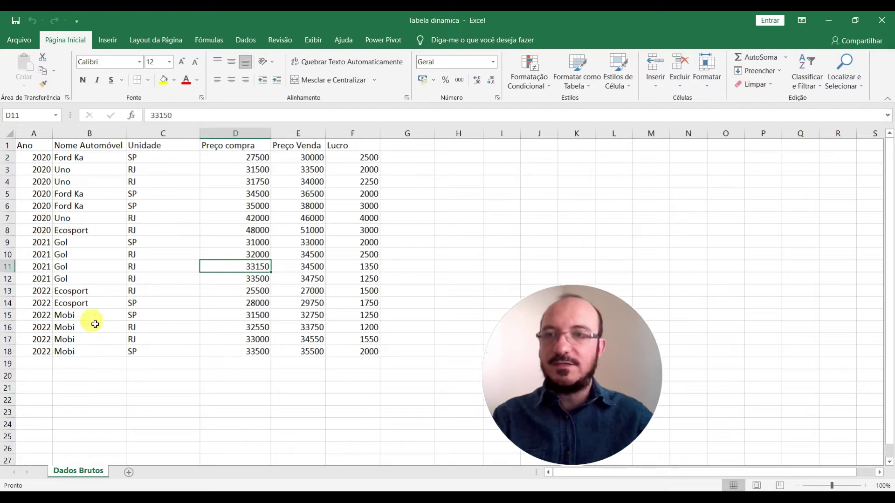
Format the range A1:F18 as a table with headers, using a light style with a blue header row
click(40, 147)
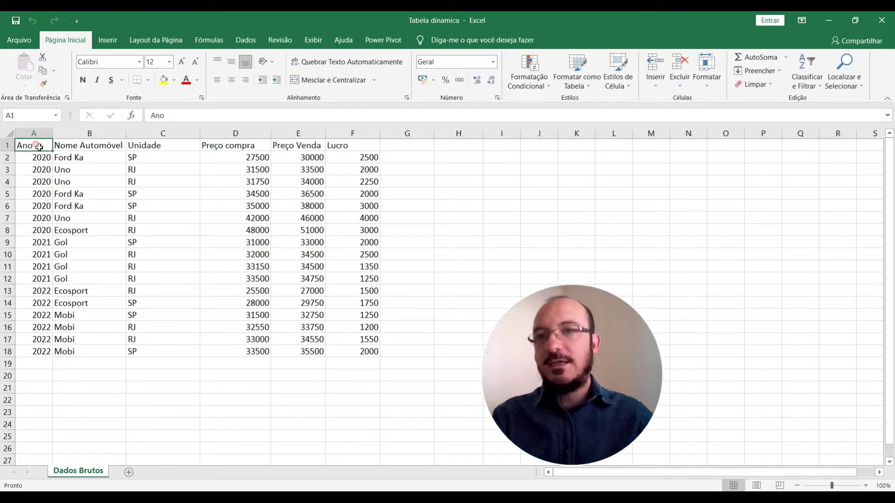
click(589, 90)
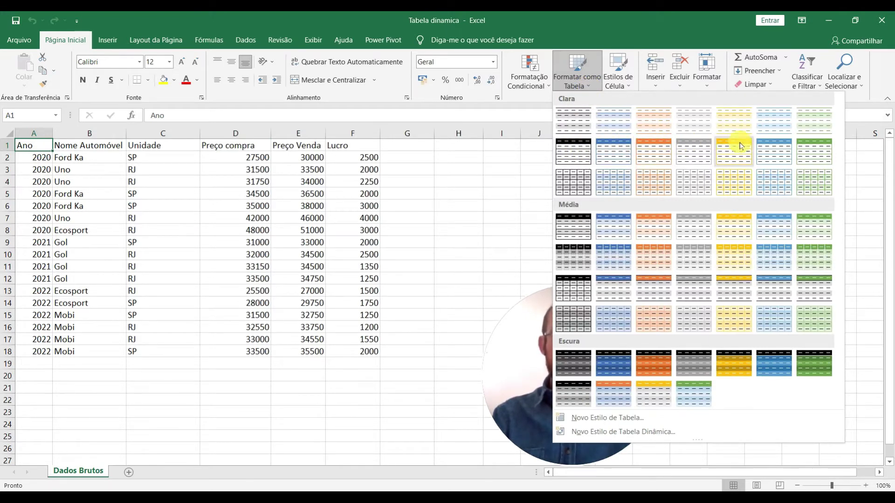
click(773, 149)
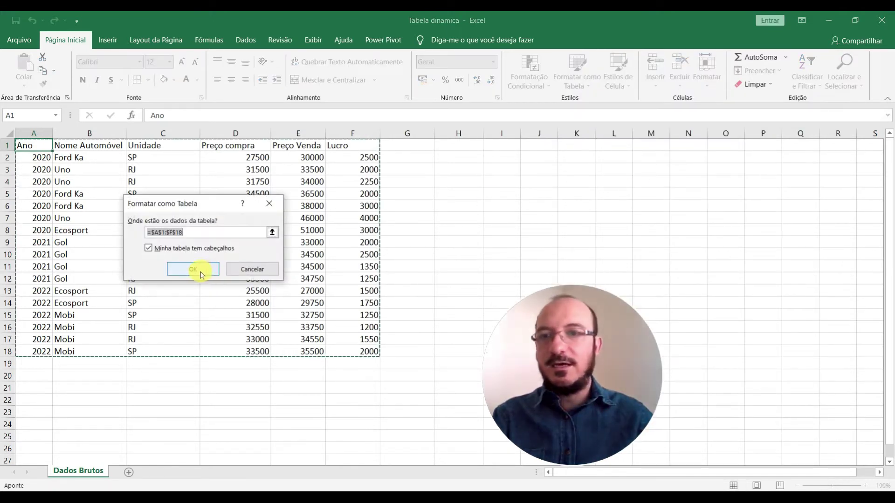
click(182, 270)
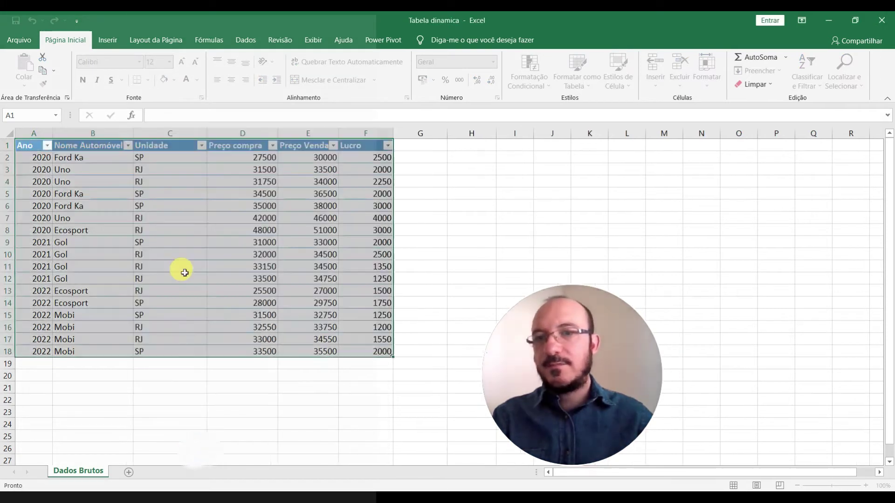
click(161, 238)
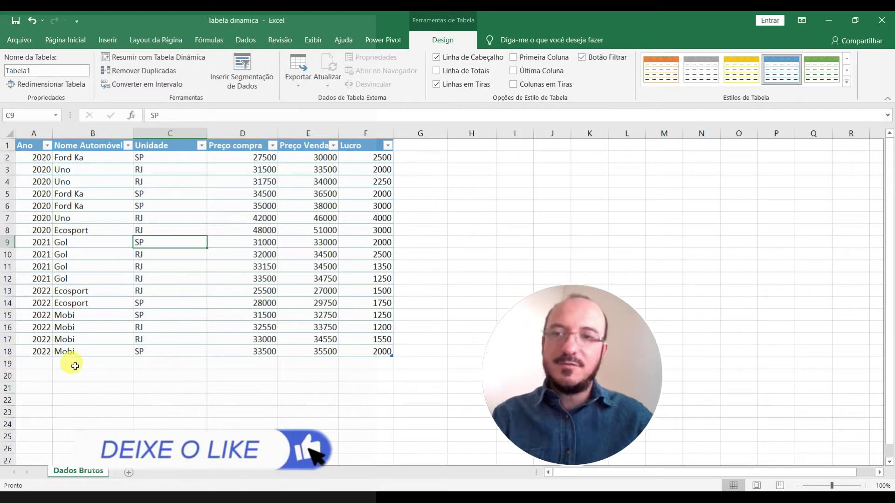
Add a record in row 19 below the table: 2003, Mobi, SP, 35000, 37000 and 2000
click(49, 368)
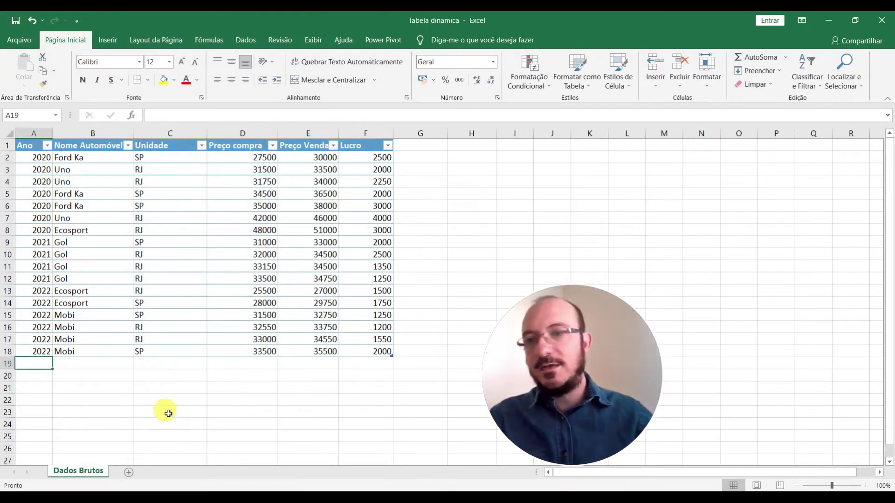
text(2003)
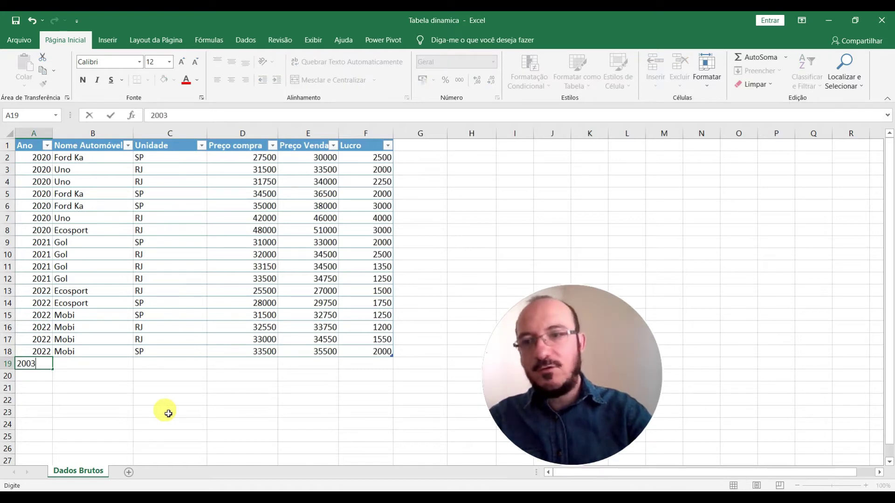
key(Tab)
text(Mobi)
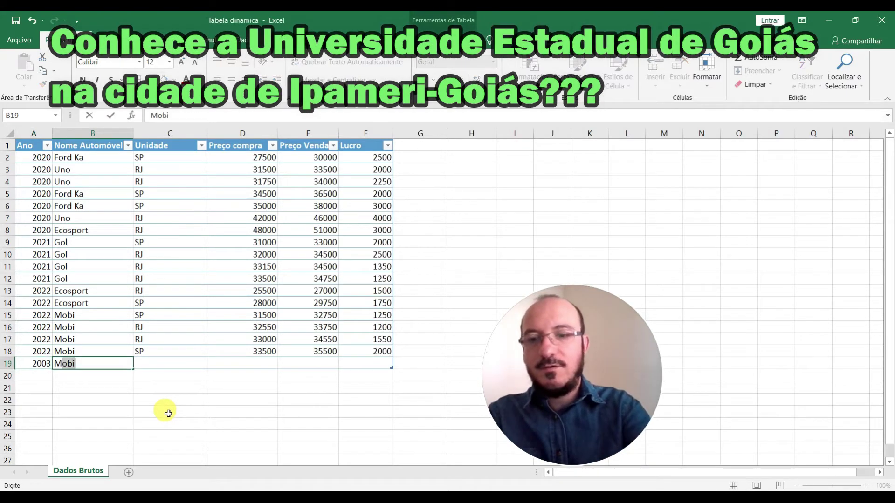
key(Tab)
text(SP)
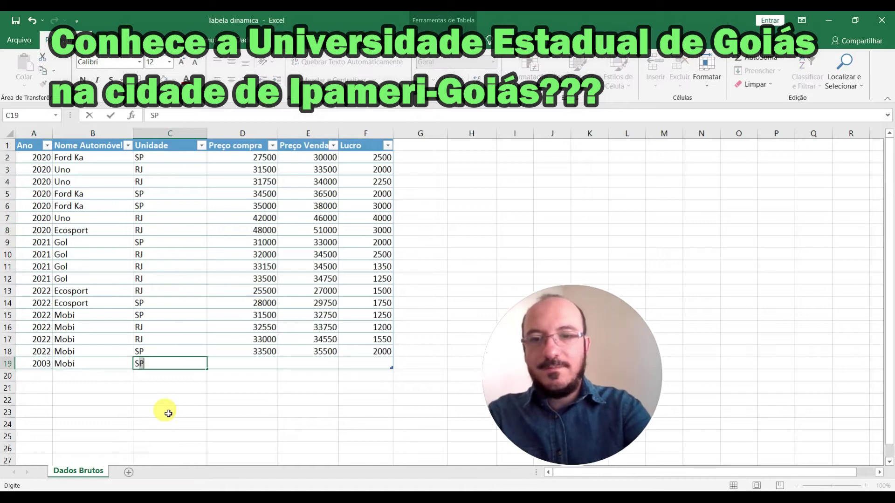
key(Tab)
text(3)
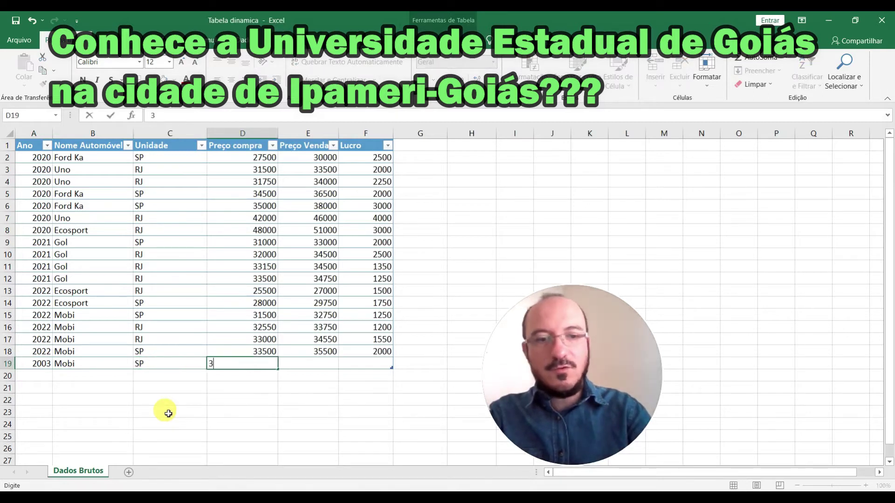
key(Tab)
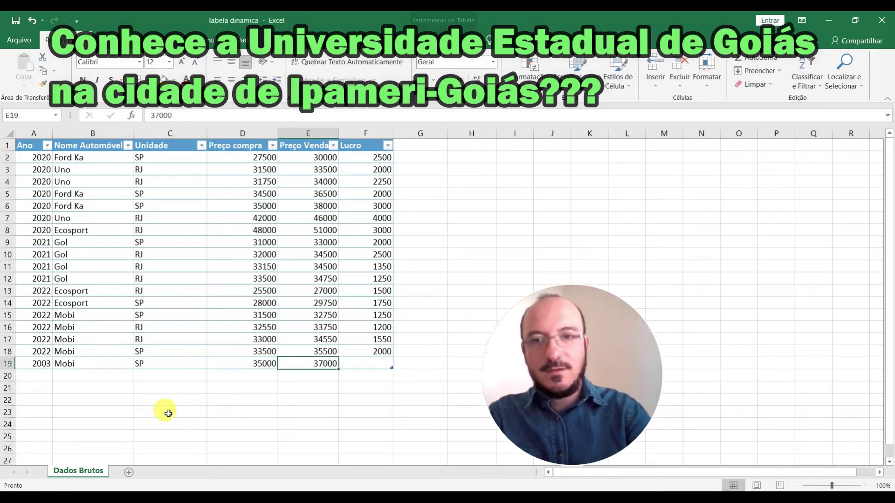
key(Tab)
text(2000)
key(Down)
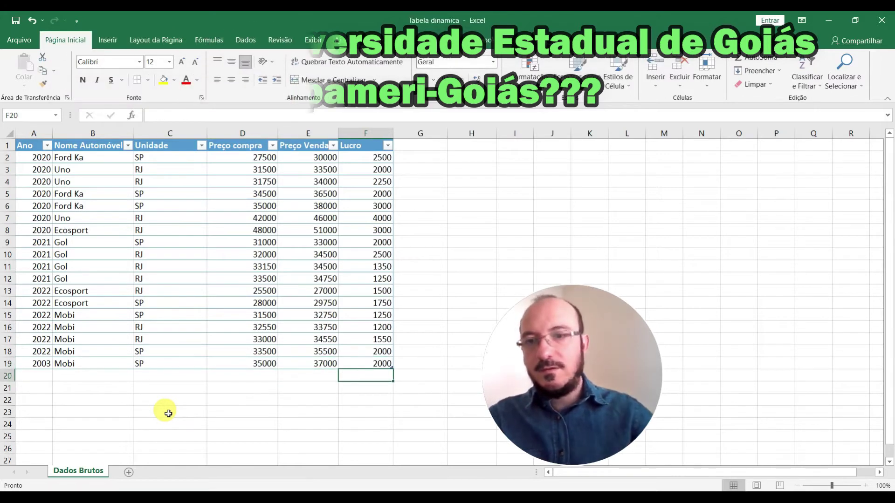
Delete row 19 with the added Mobi record from the sheet
drag(47, 363, 339, 304)
scroll(340, 303, up, 7)
click(310, 266)
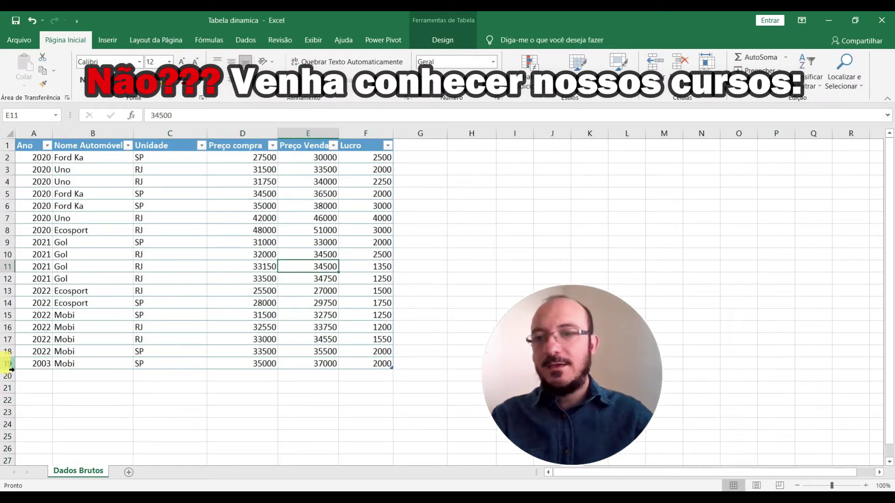
click(10, 365)
right_click(11, 368)
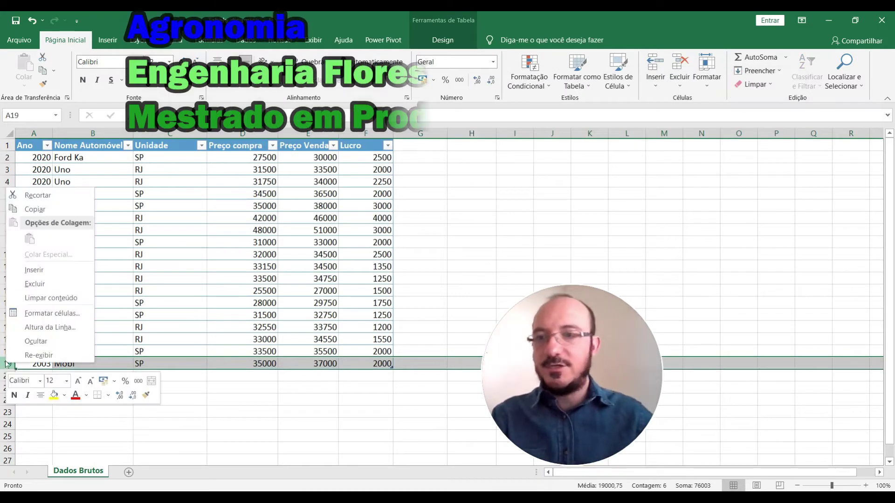
click(27, 285)
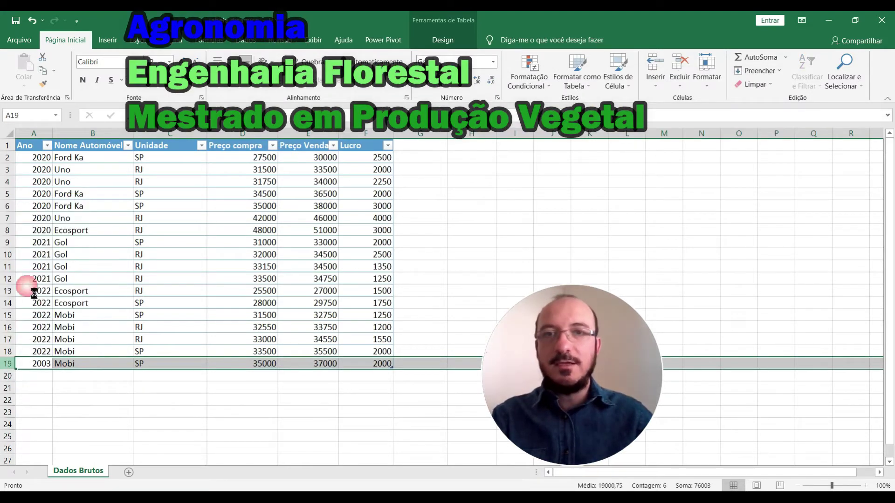
Insert a pivot table from Tabela1 into the existing Dados Brutos worksheet at cell H1
click(194, 267)
click(108, 40)
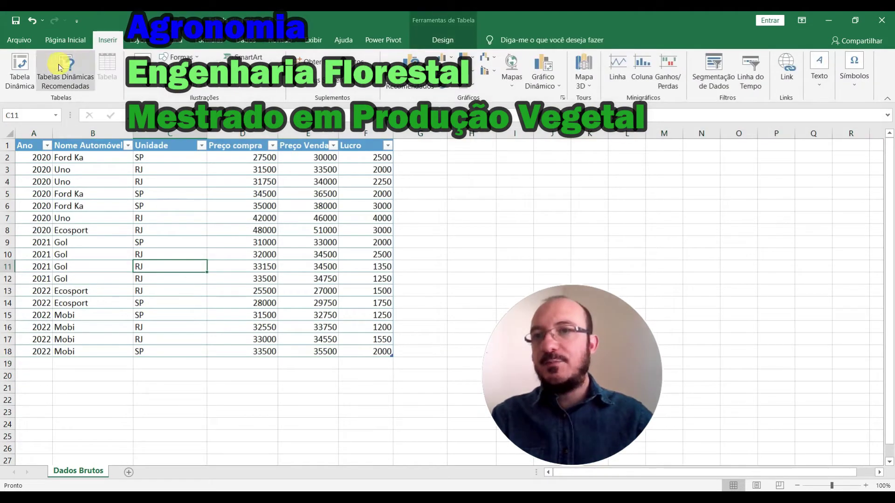
click(20, 70)
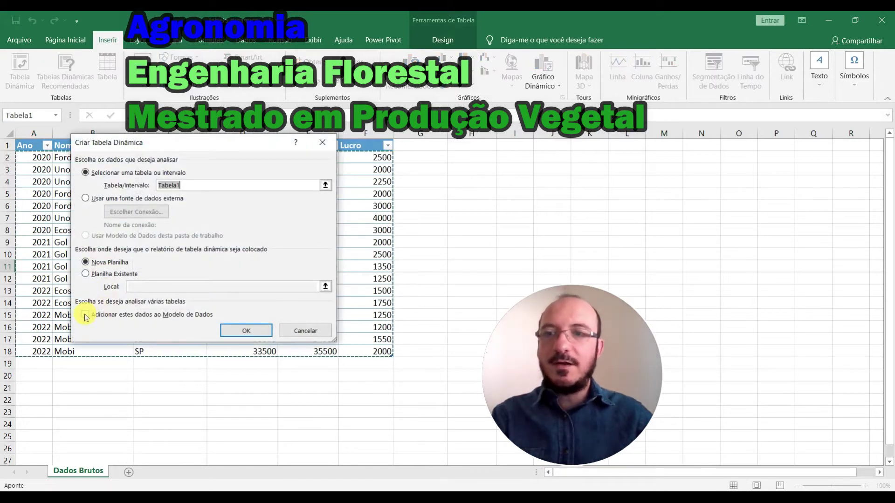
click(85, 275)
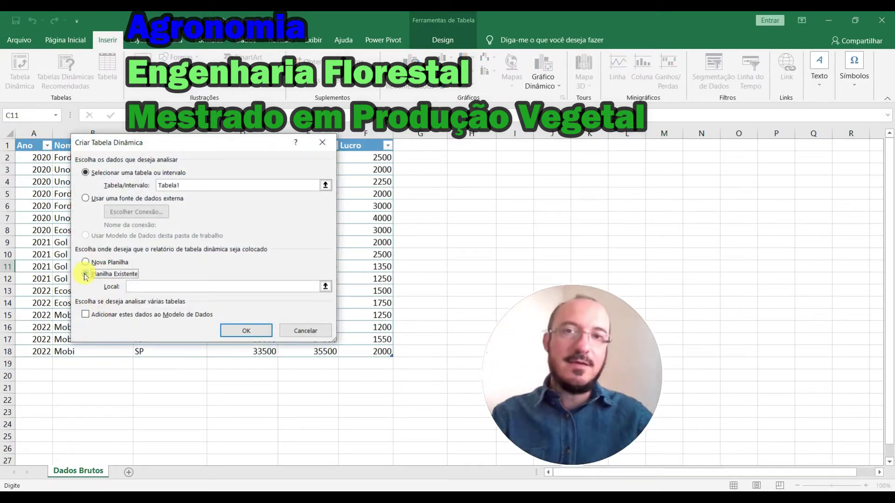
click(84, 276)
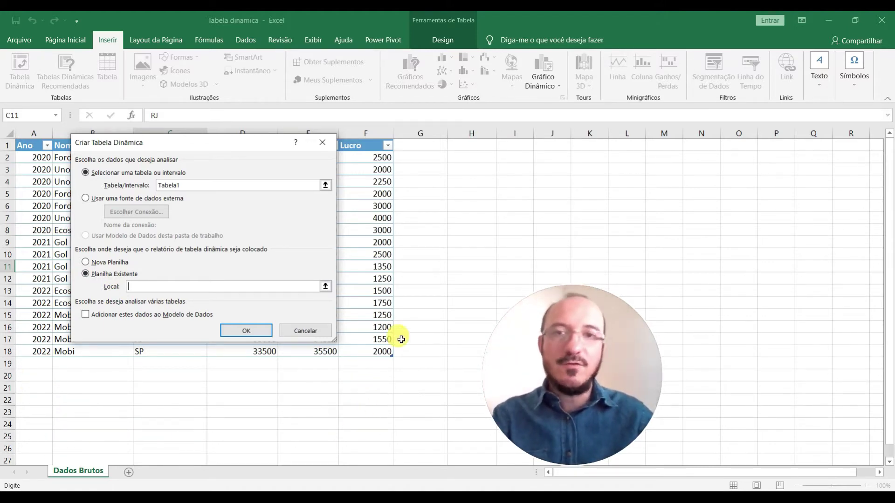
click(475, 149)
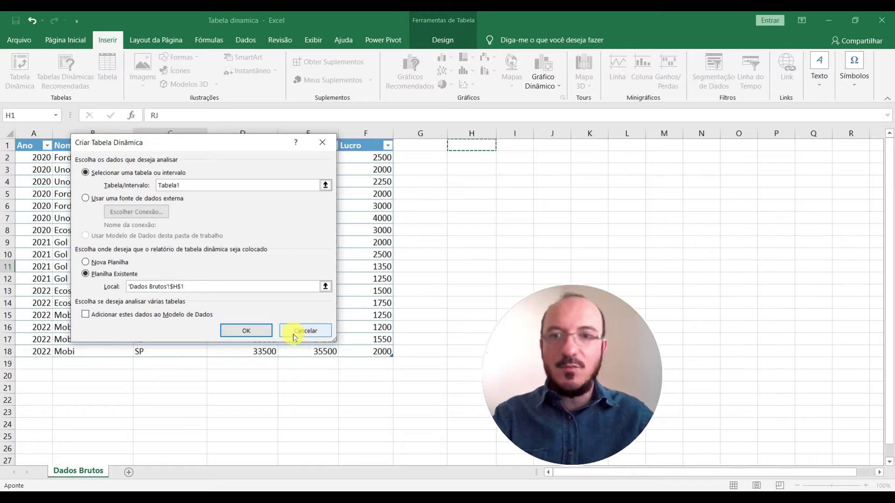
click(233, 330)
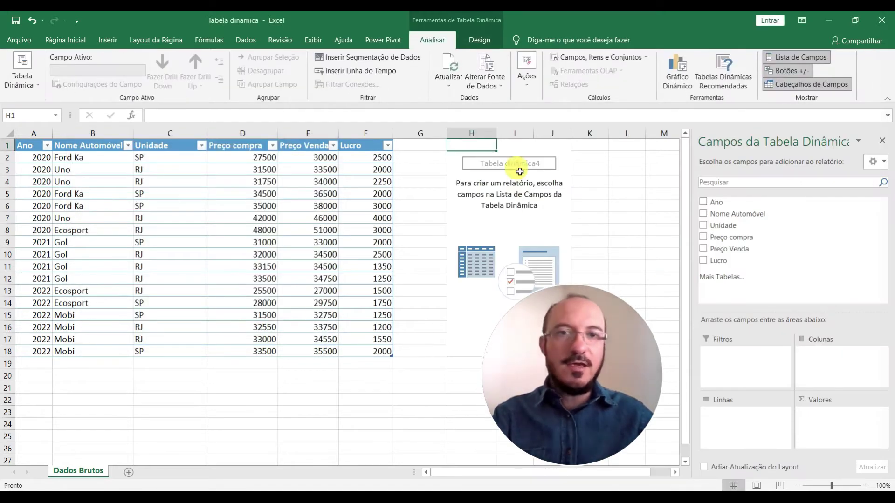
Place Preço compra in the pivot table's columns and Lucro in its values
drag(726, 241, 840, 372)
drag(718, 259, 835, 426)
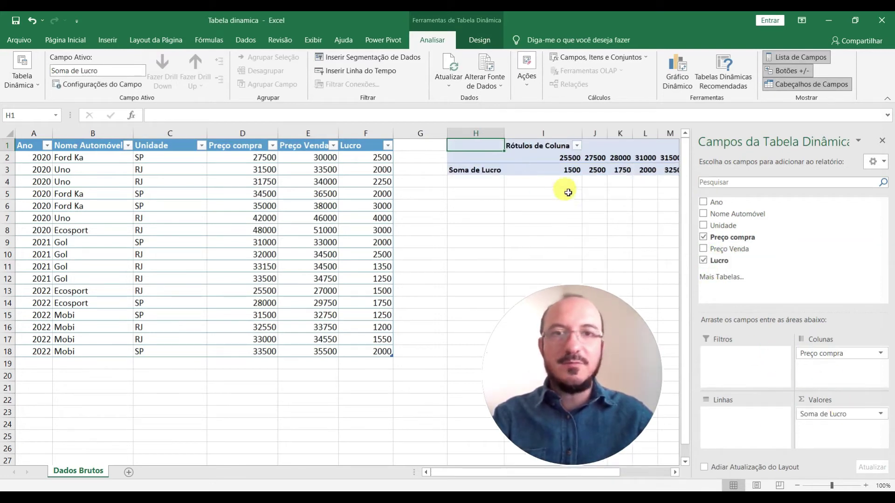
click(886, 145)
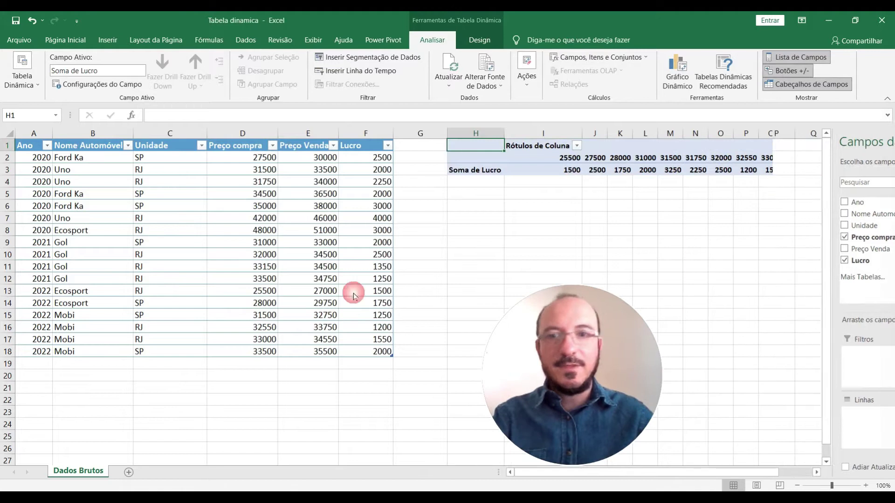
Delete columns H through X, which hold the pivot table beside the source data
drag(476, 134, 825, 135)
right_click(825, 139)
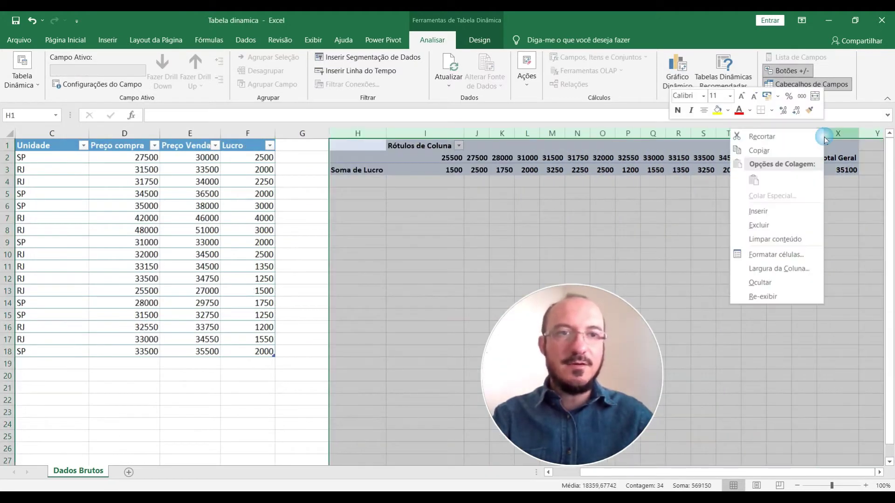
click(759, 225)
click(354, 229)
drag(665, 466, 403, 442)
Insert a pivot table from Tabela1 on a new worksheet
click(141, 246)
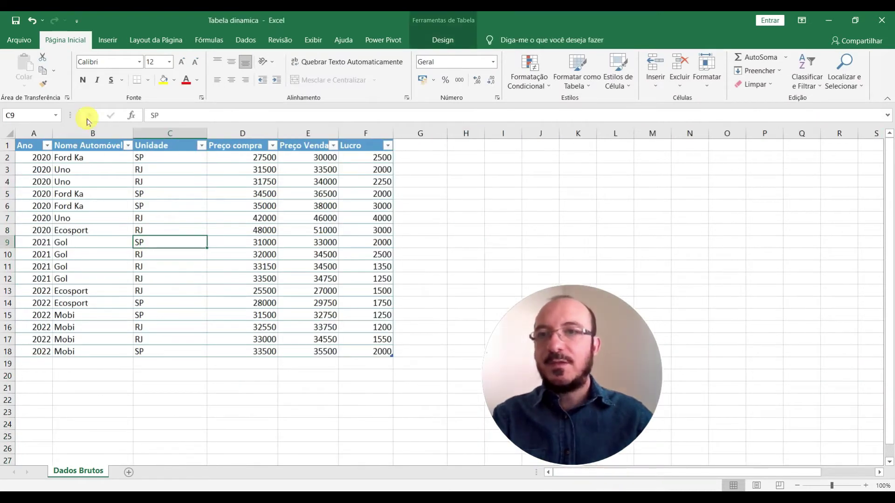
click(107, 39)
click(20, 70)
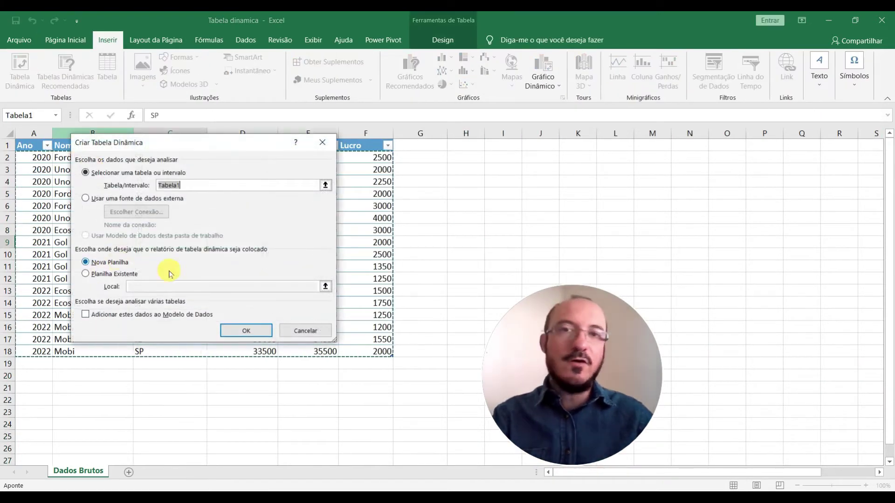
click(245, 331)
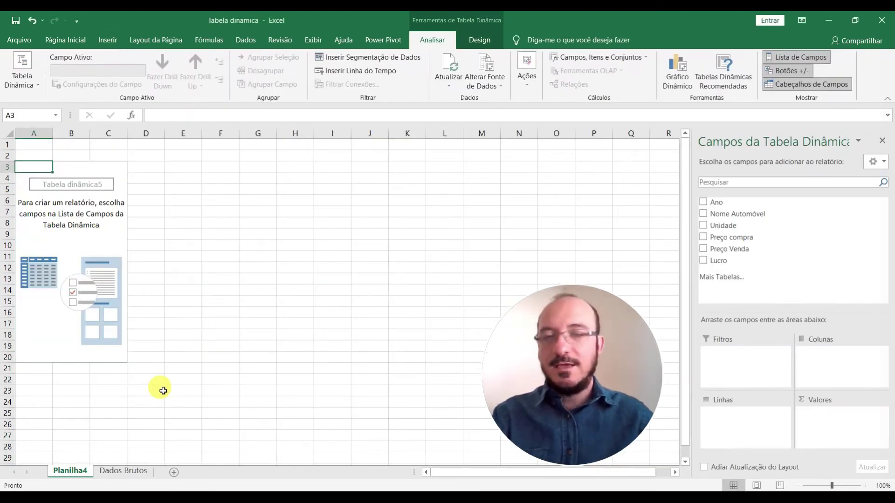
Rename the new pivot table worksheet as Filiais
right_click(61, 472)
click(96, 367)
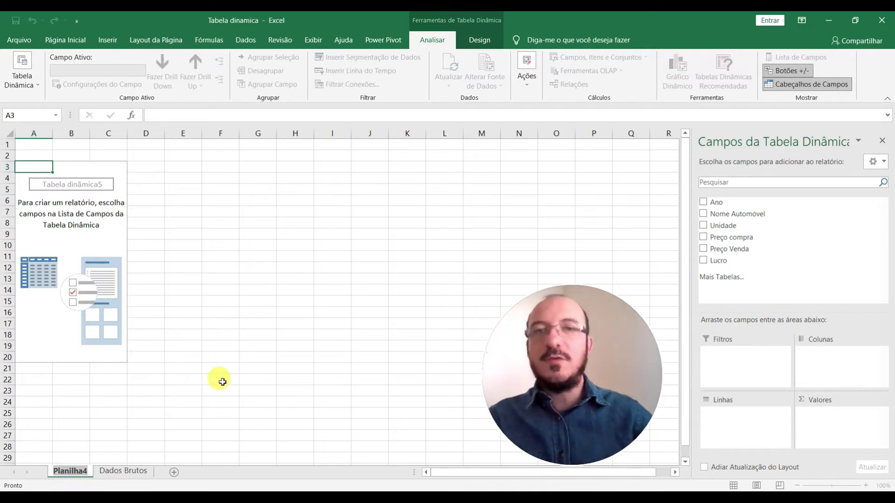
text(Filiais)
key(Return)
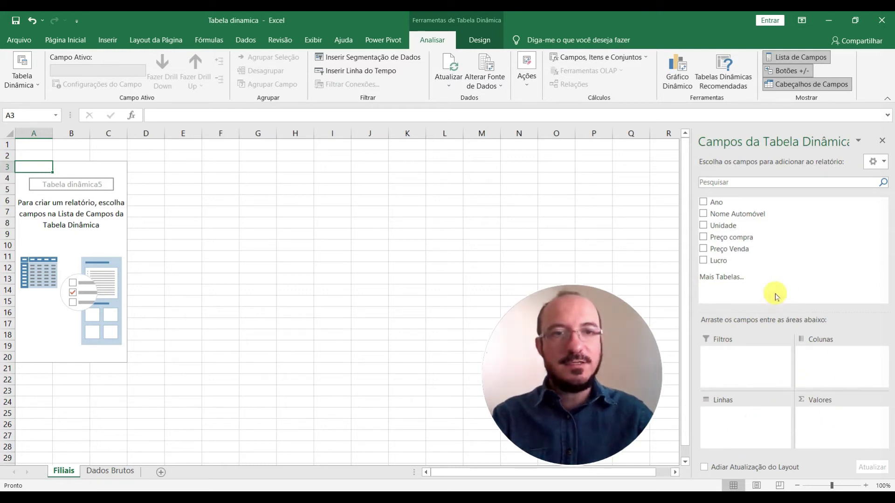
Place Ano in the pivot table's rows and Preço compra in its values
drag(723, 205, 736, 419)
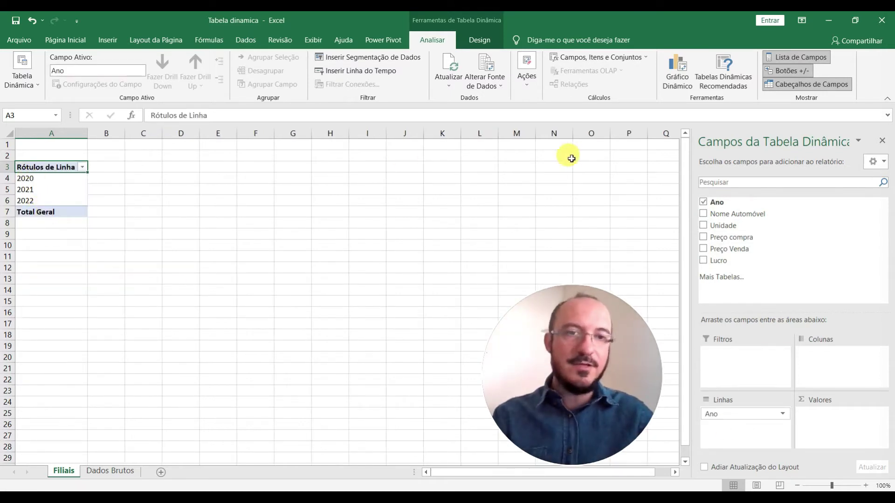
drag(743, 241, 832, 422)
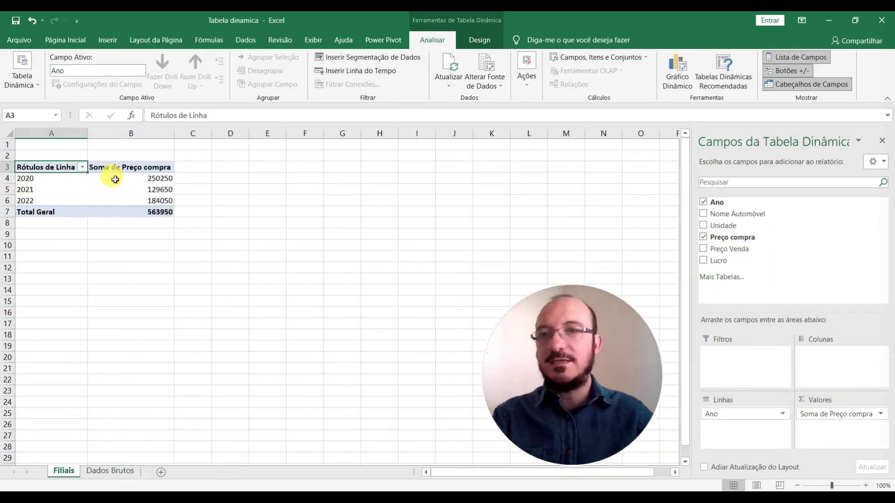
mouse_move(136, 194)
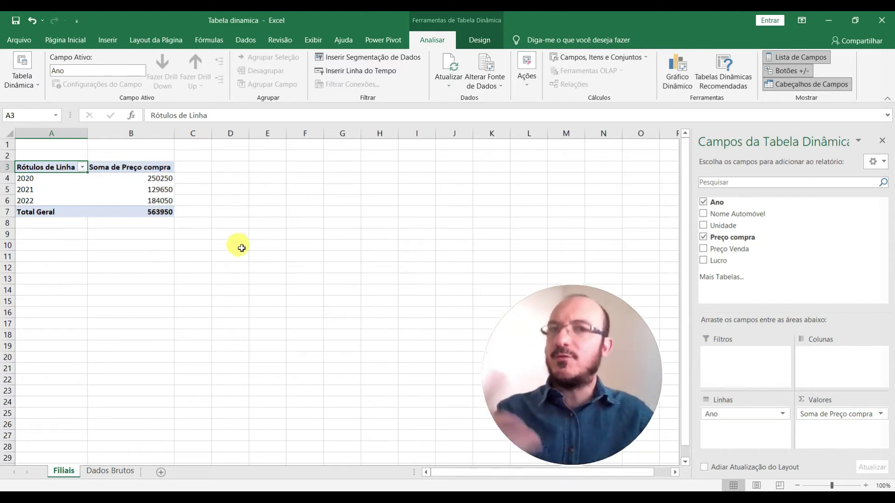
Summarize the Preço compra value field by Contagem and check the count for each year
double_click(135, 169)
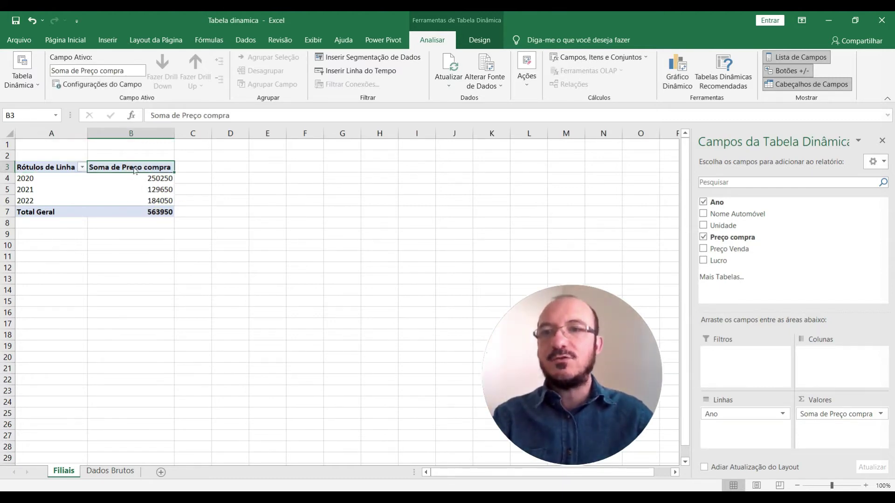
drag(148, 156, 279, 159)
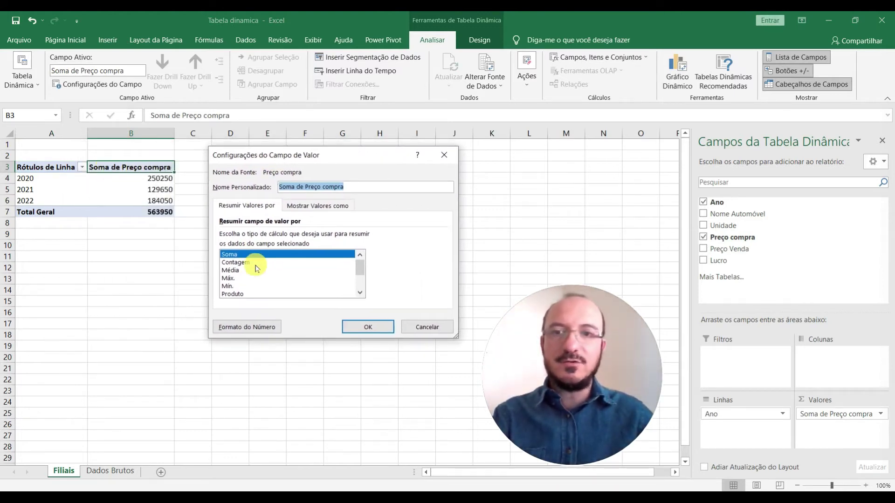
click(240, 262)
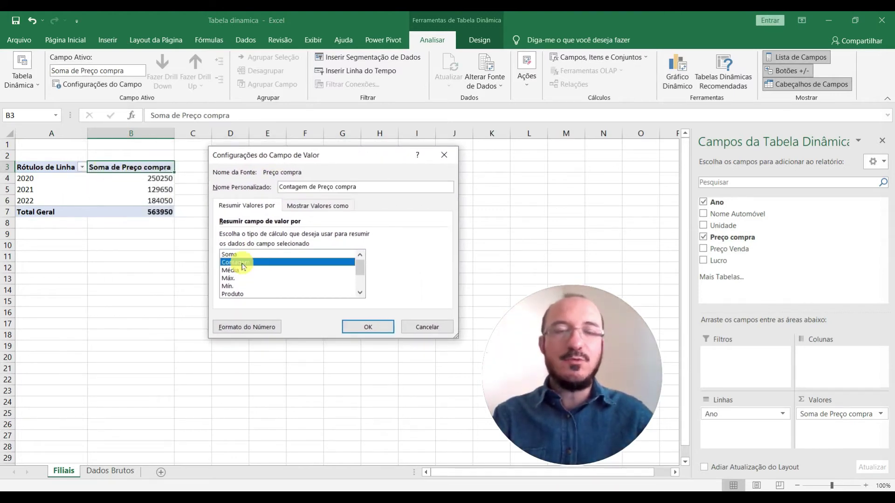
click(356, 329)
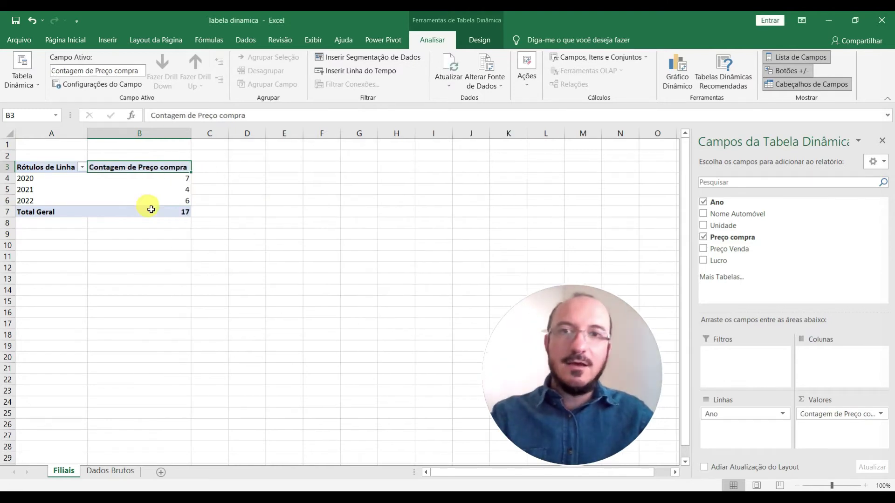
mouse_move(162, 186)
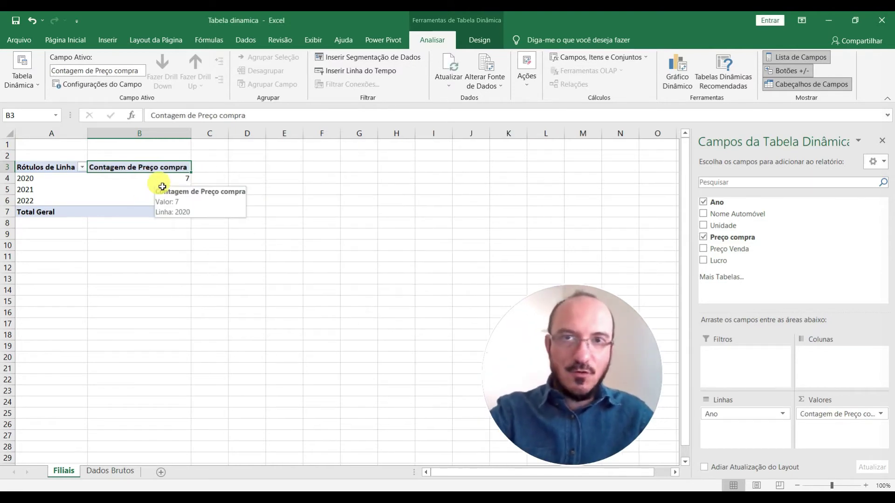
click(161, 179)
click(162, 200)
click(166, 190)
mouse_move(167, 192)
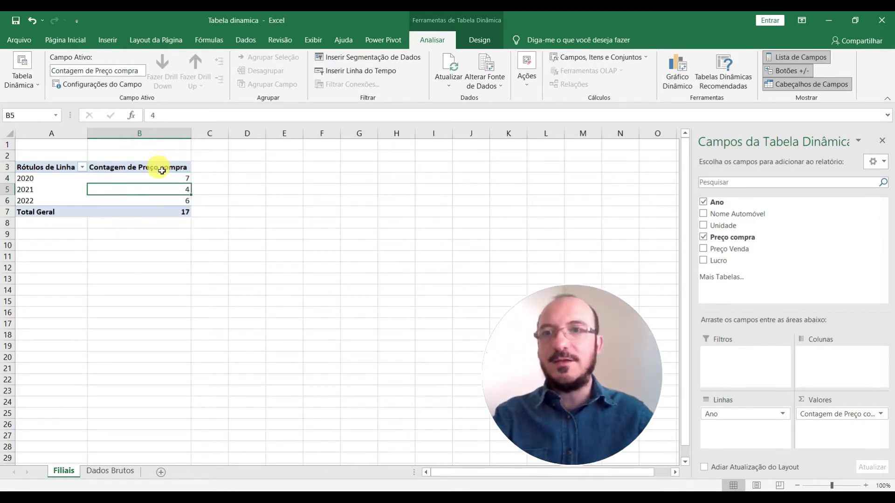
Change the summary calculation of Preço compra from Contagem to Média
double_click(162, 171)
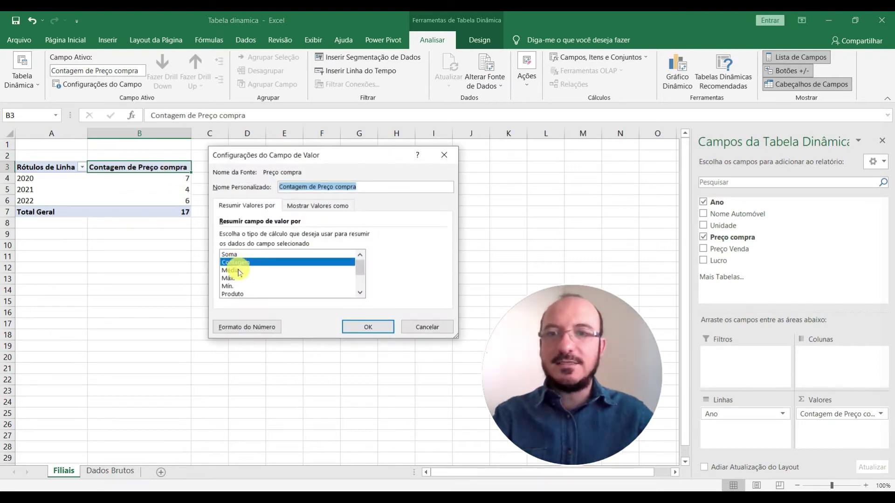
click(240, 271)
click(373, 330)
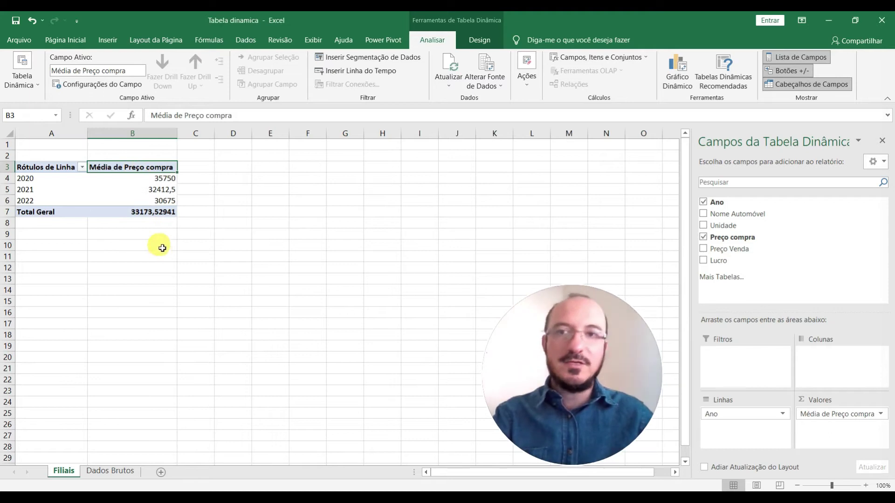
Summarize the Preço compra value field by Máx. for each year
double_click(144, 169)
click(239, 278)
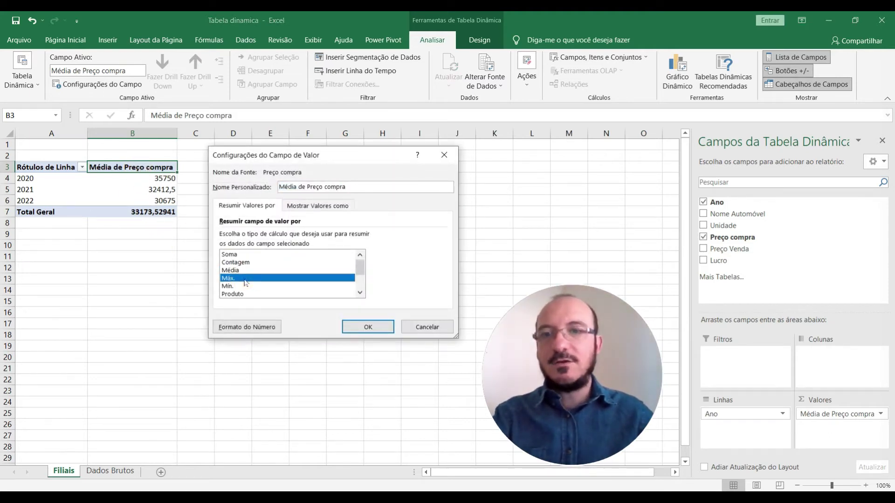
click(356, 328)
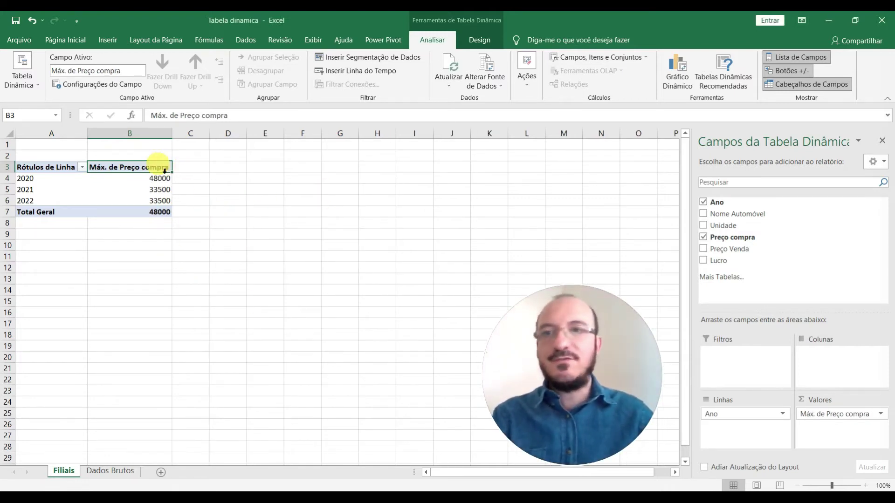
Return the Preço compra value field to the Soma calculation
double_click(142, 173)
click(232, 255)
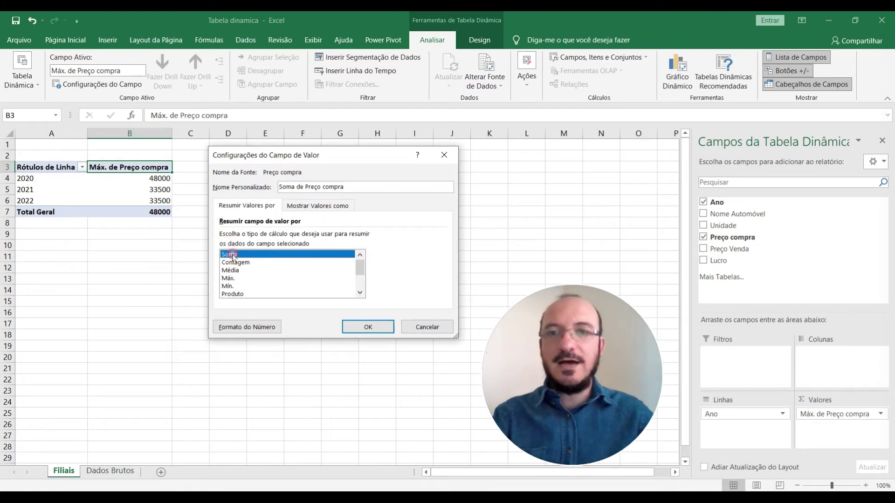
click(242, 263)
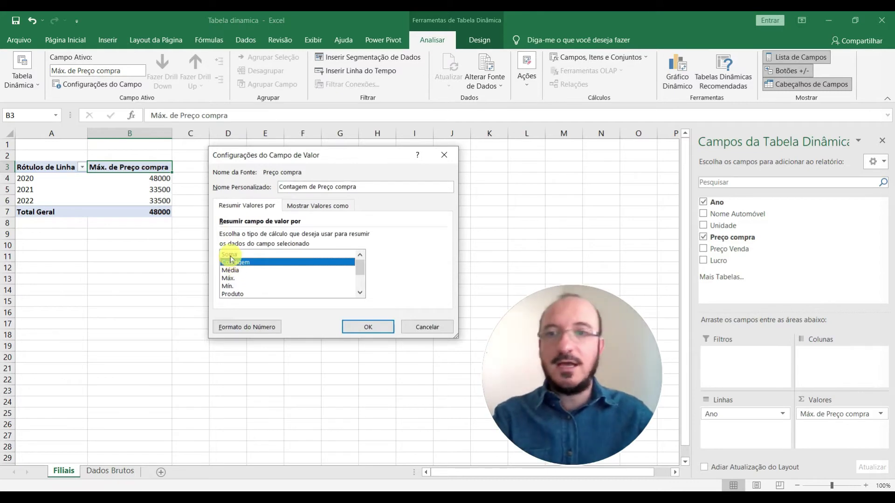
click(230, 255)
click(368, 327)
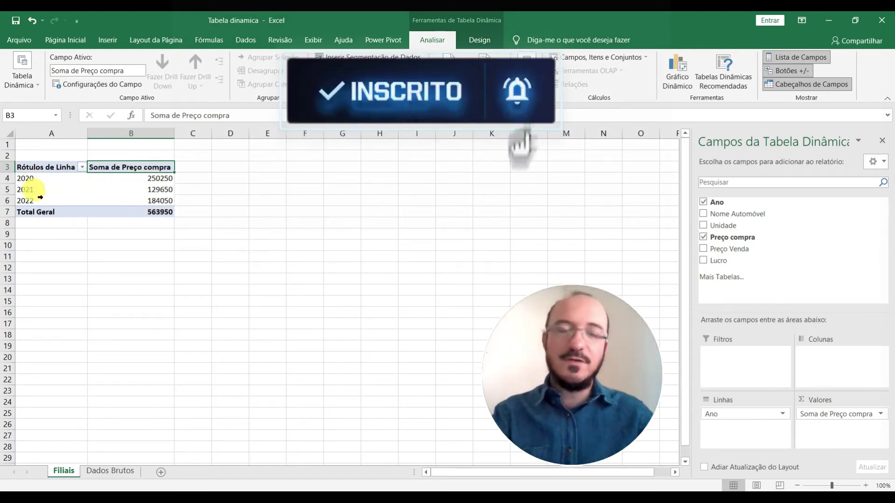
Set the Preço compra value field to summarize by Média
click(136, 167)
double_click(136, 168)
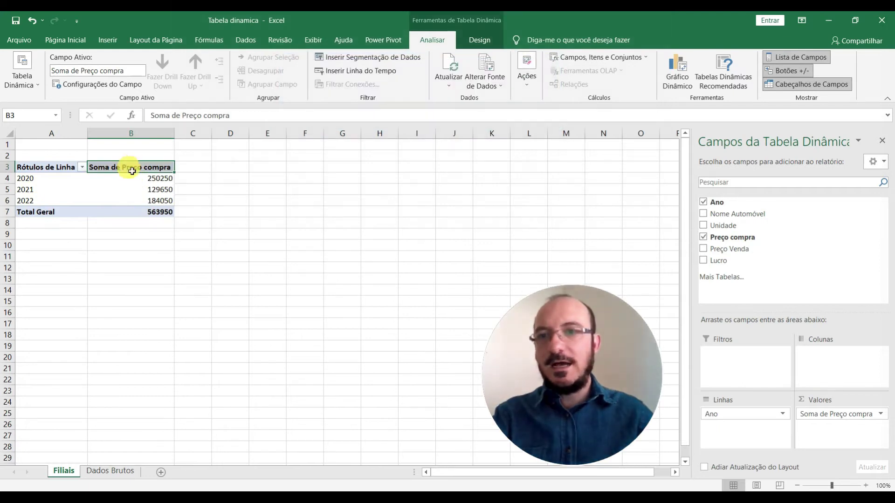
click(231, 270)
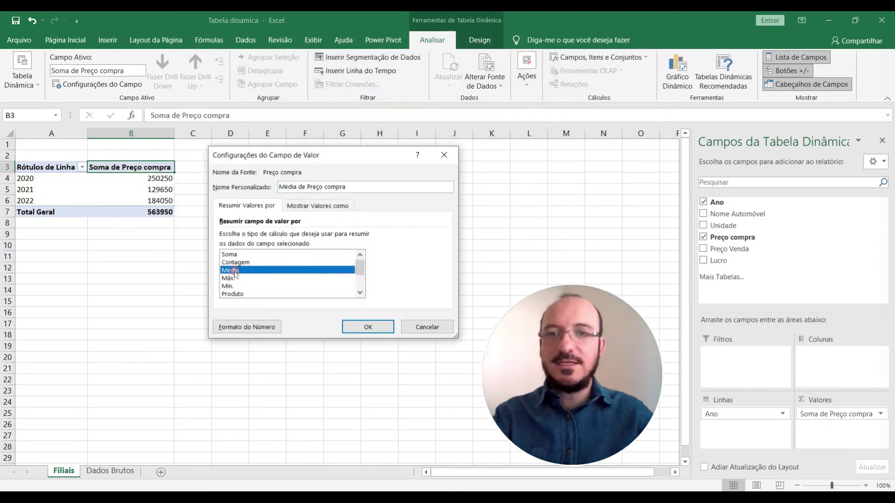
click(368, 327)
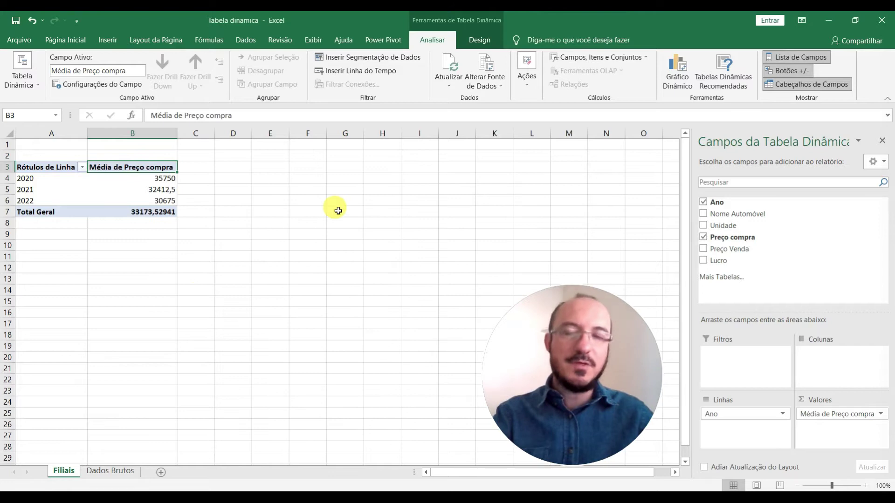
click(269, 213)
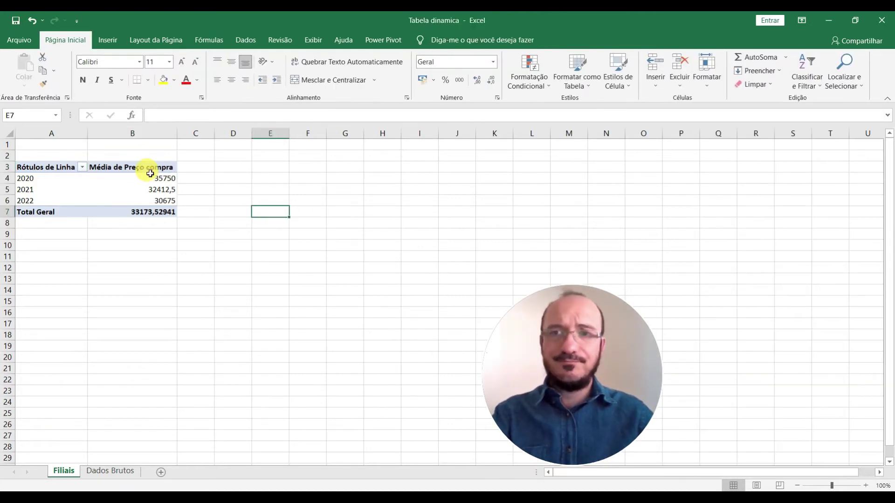
View the value field settings of Média de Preço compra and close them without making changes
click(148, 168)
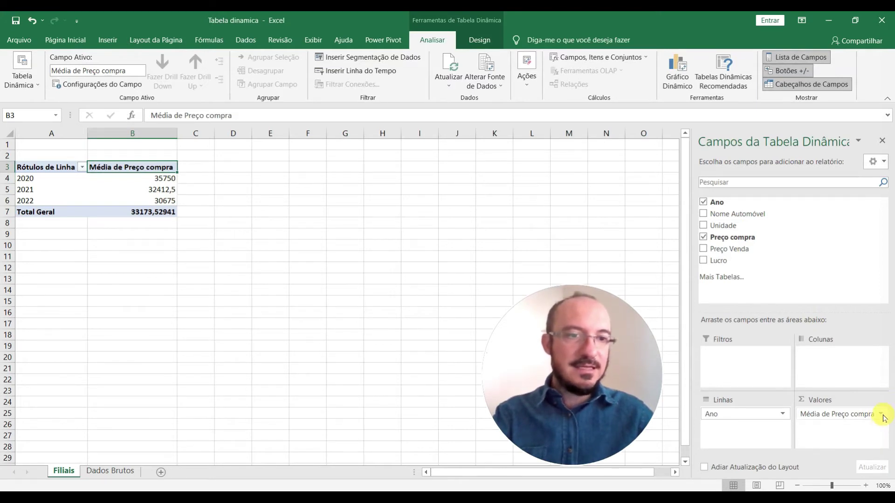
click(881, 416)
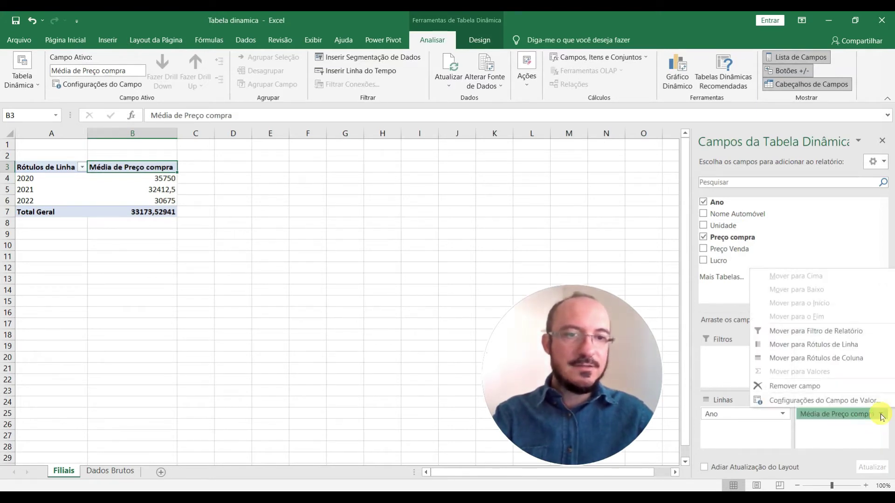
click(821, 345)
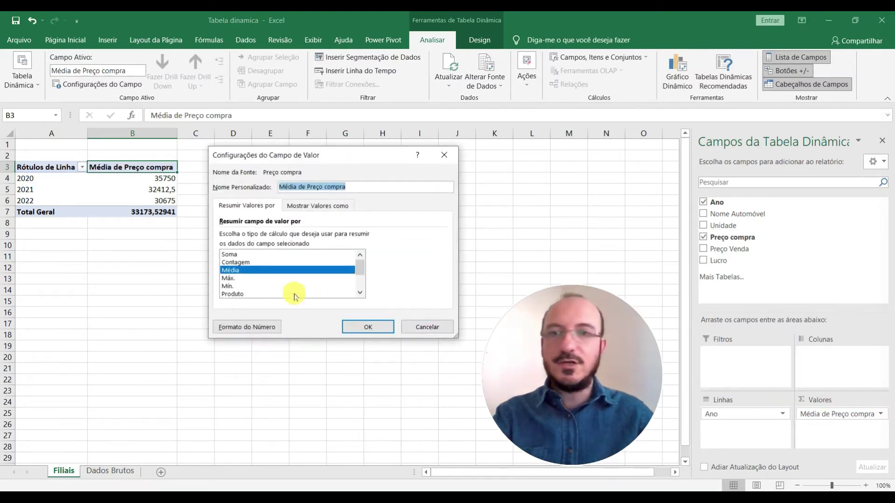
click(425, 327)
double_click(121, 169)
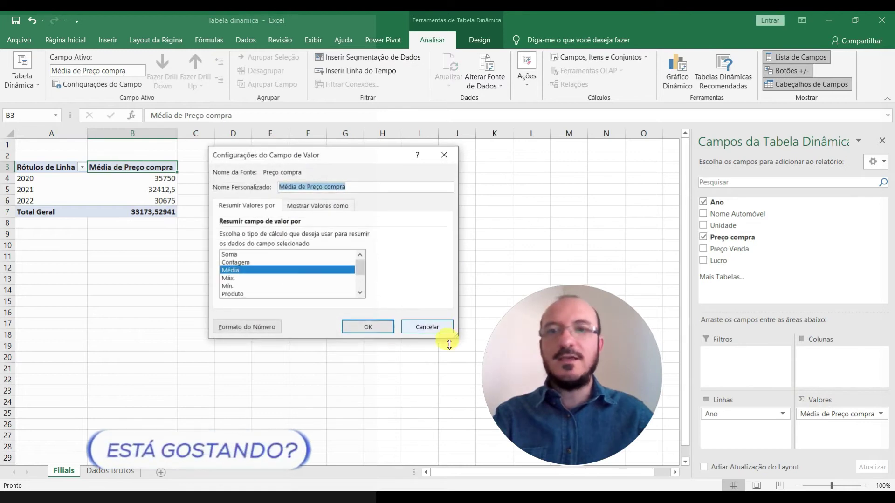
click(438, 327)
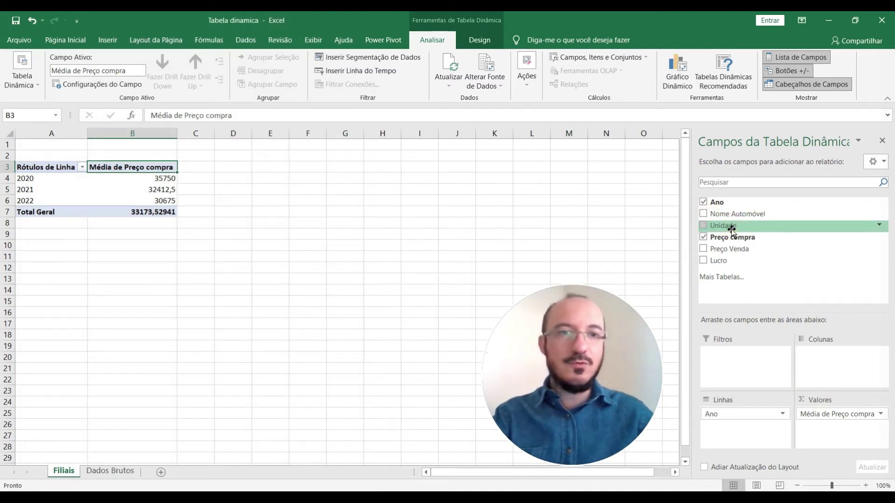
Add Unidade to the pivot table's columns to split the yearly Preço compra averages by branch
drag(732, 229, 828, 363)
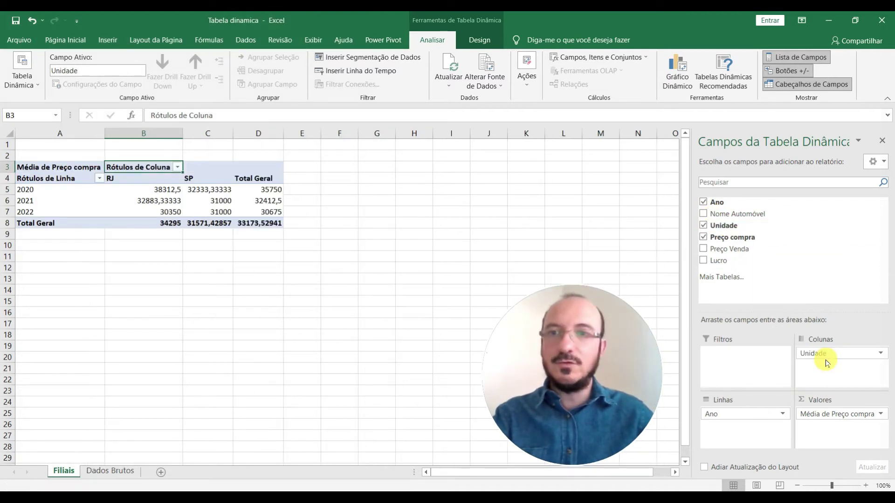
click(54, 196)
drag(55, 196, 54, 214)
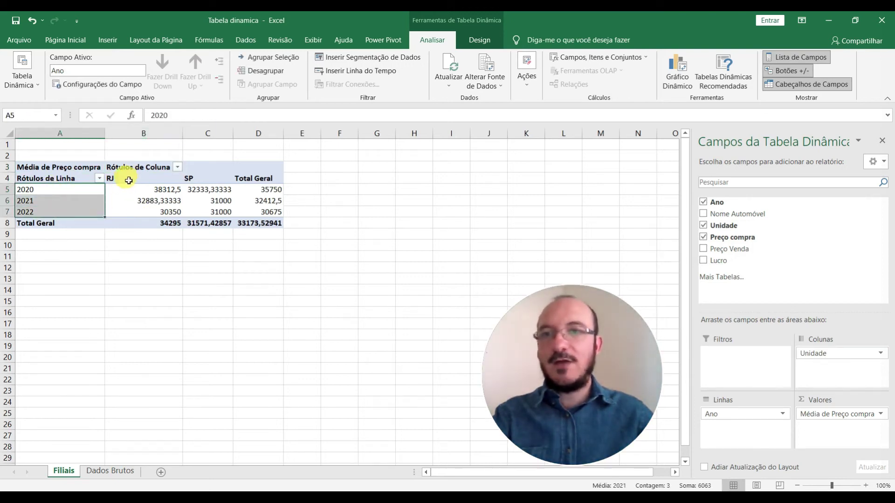
click(169, 182)
drag(169, 183, 210, 212)
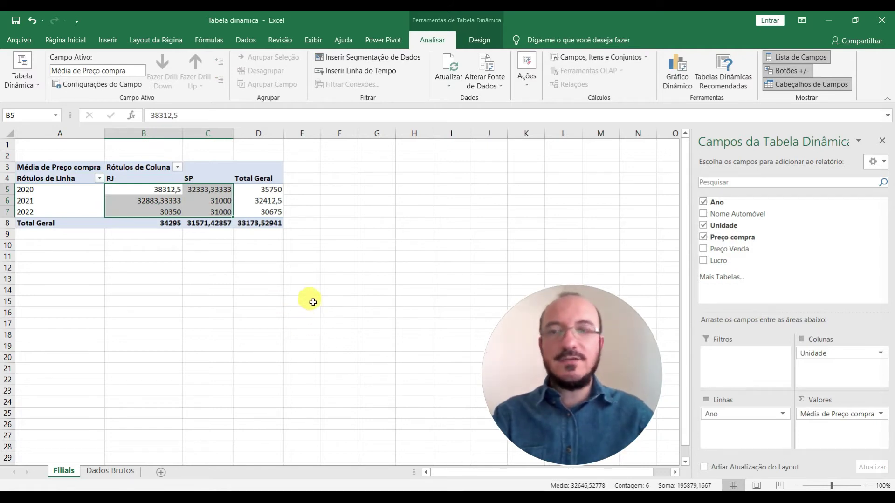
click(308, 289)
Move Unidade from the pivot table's columns to its rows and place it above Ano
click(154, 201)
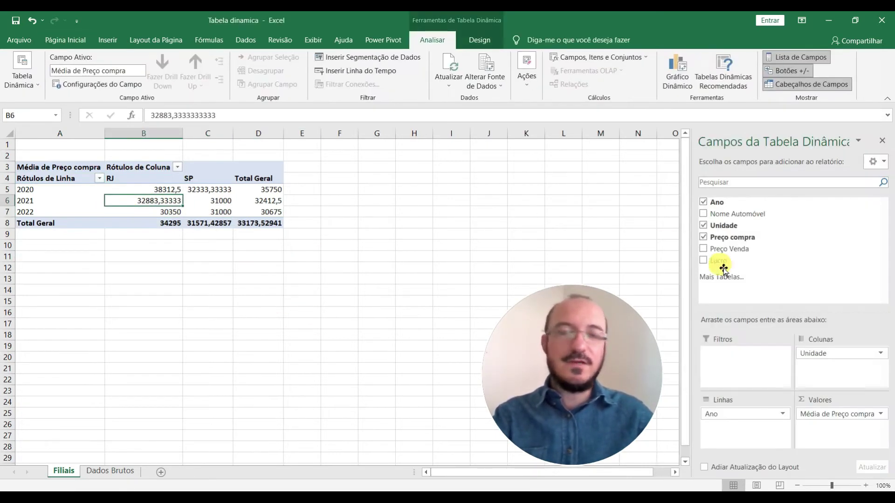
drag(828, 353, 744, 427)
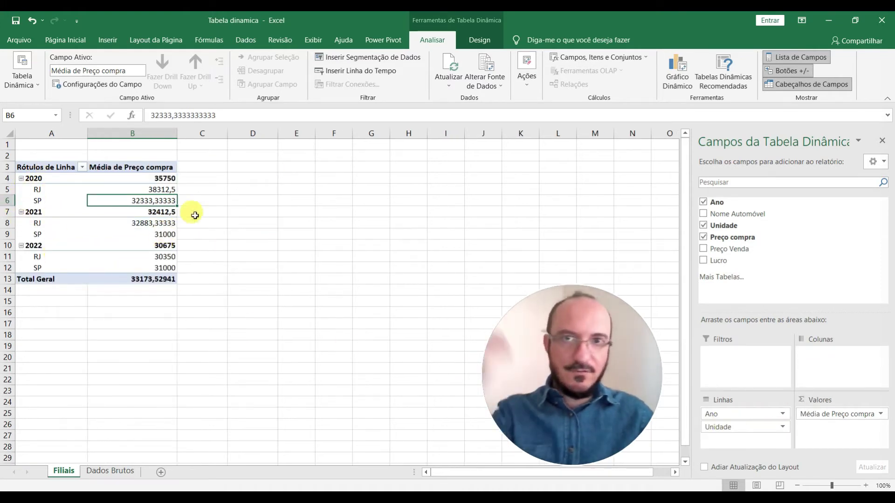
drag(726, 434, 725, 413)
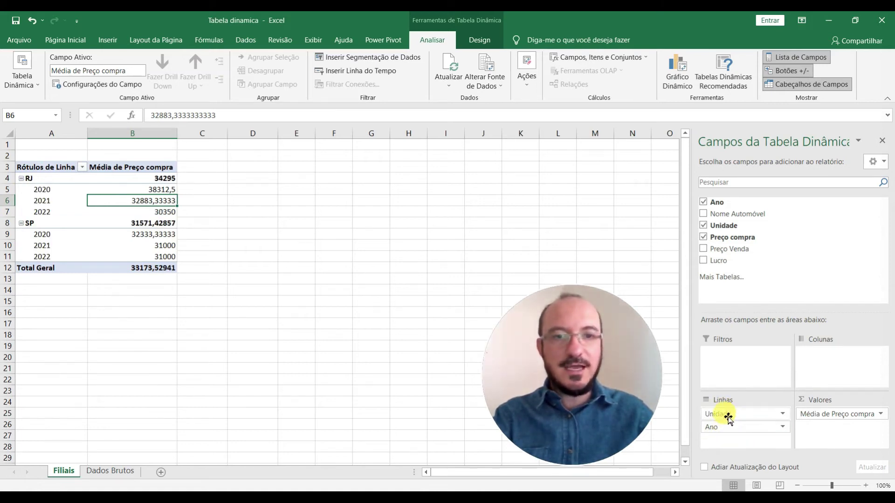
click(44, 180)
ctrl+click(41, 220)
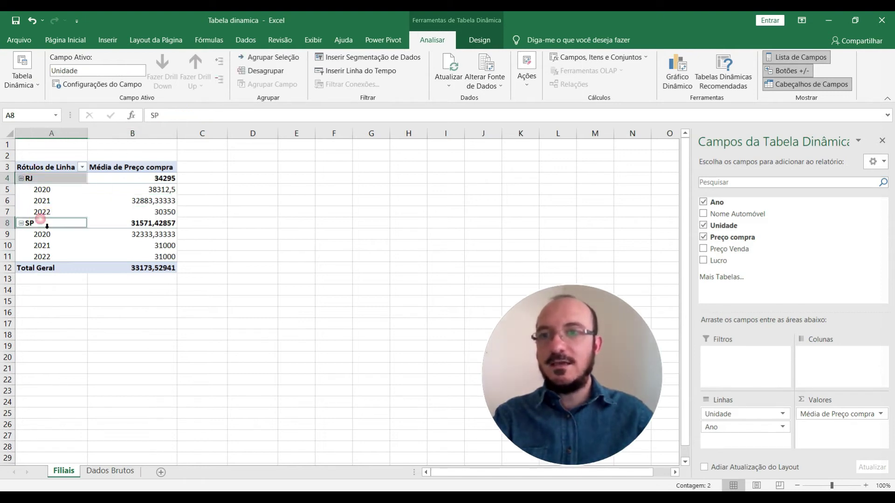
drag(43, 192, 49, 256)
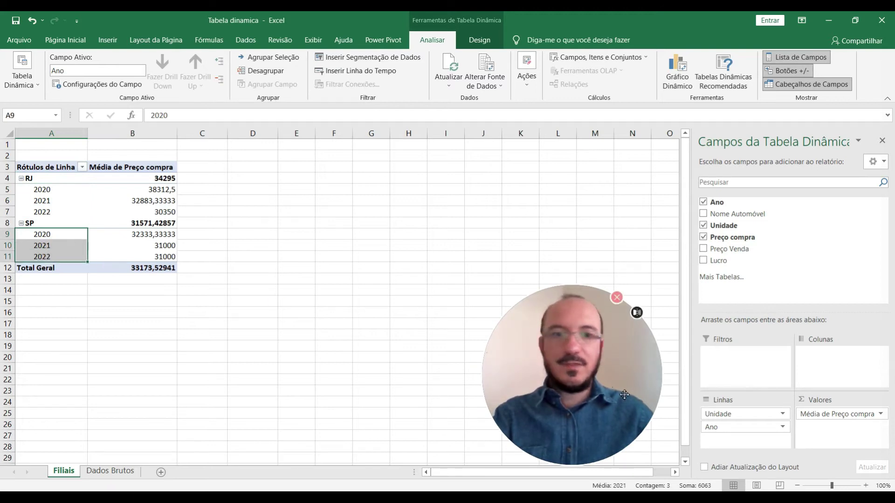
Reorder the pivot table's row fields so that Ano comes first, with Unidade nested beneath each year
mouse_move(727, 427)
mouse_down()
mouse_move(746, 422)
mouse_move(733, 417)
mouse_up()
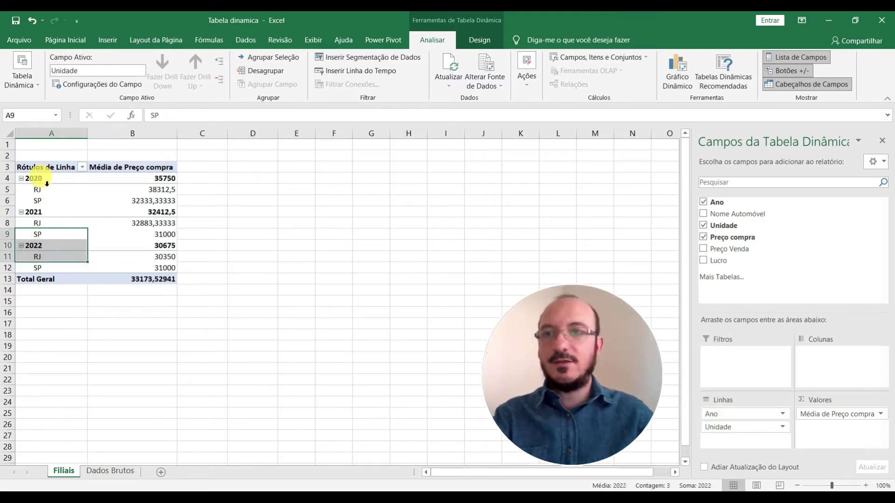
drag(47, 189, 50, 233)
click(46, 215)
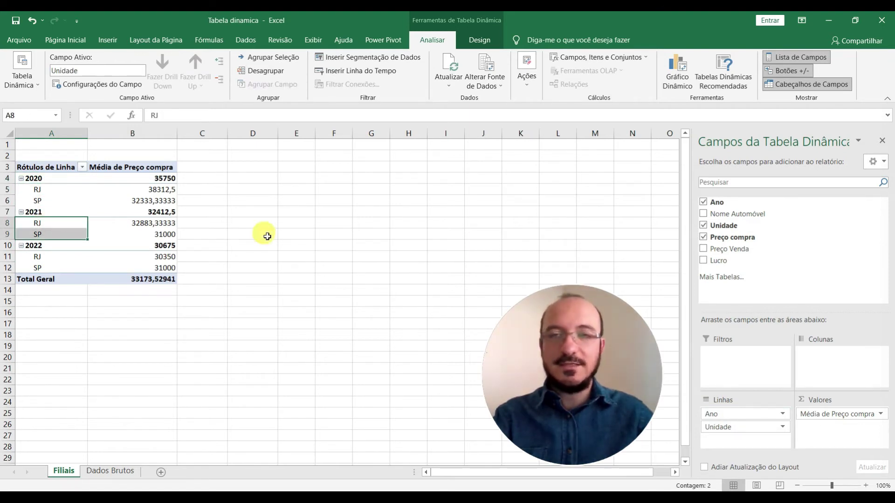
Move Unidade from the pivot table's rows to its columns so each branch gets its own column beside Ano
click(264, 233)
click(110, 201)
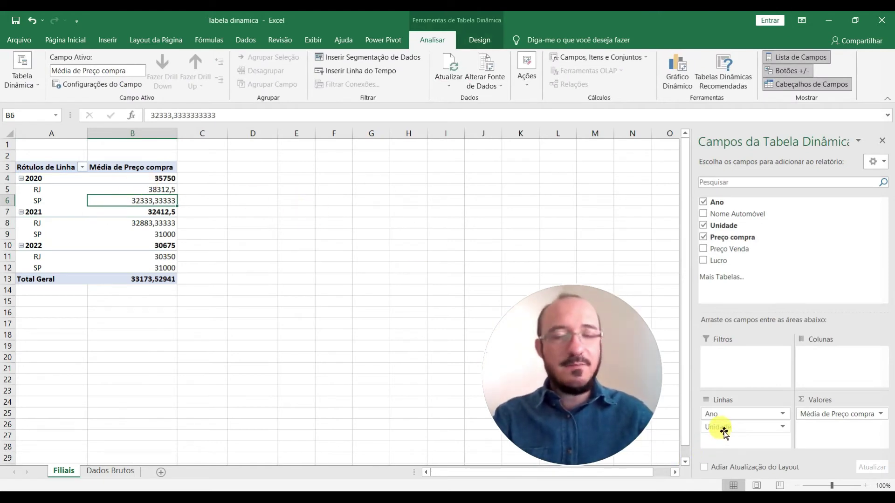
drag(732, 432, 819, 349)
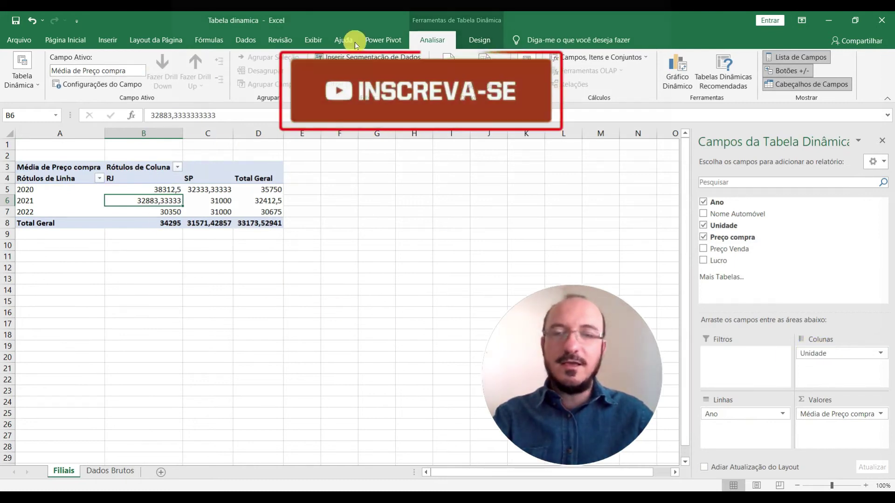
drag(713, 414, 711, 427)
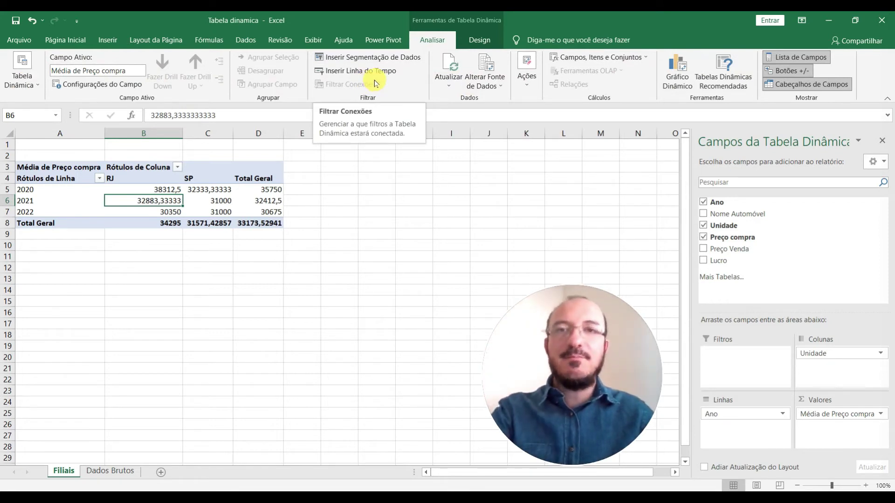
Examine the pivot table's year rows together with its Total Geral row and column
click(475, 39)
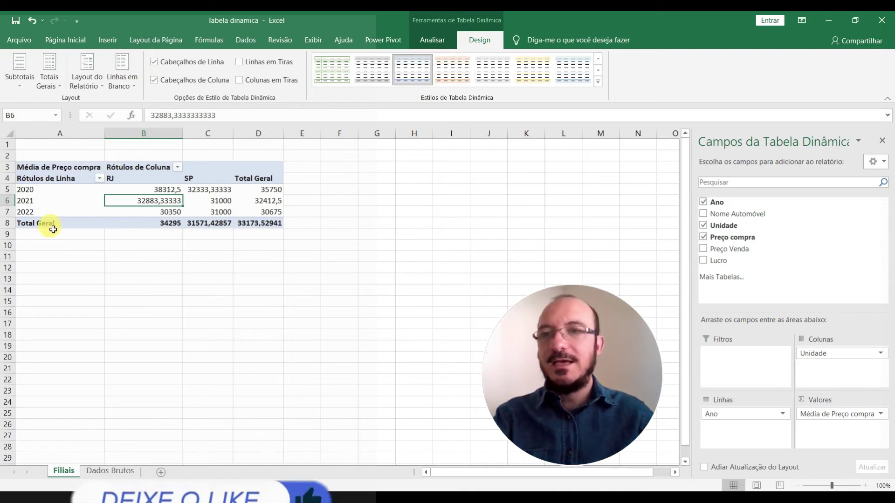
click(37, 190)
click(36, 200)
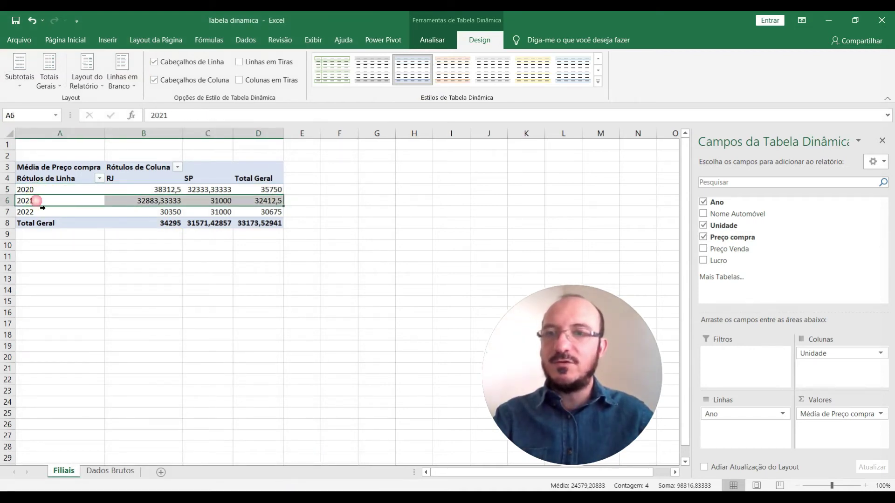
click(37, 212)
click(86, 234)
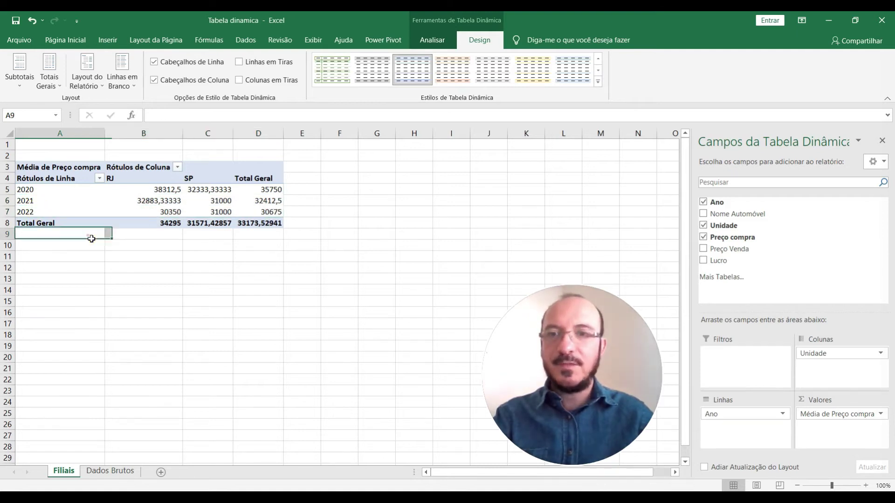
drag(264, 183, 261, 225)
drag(70, 226, 261, 224)
click(201, 277)
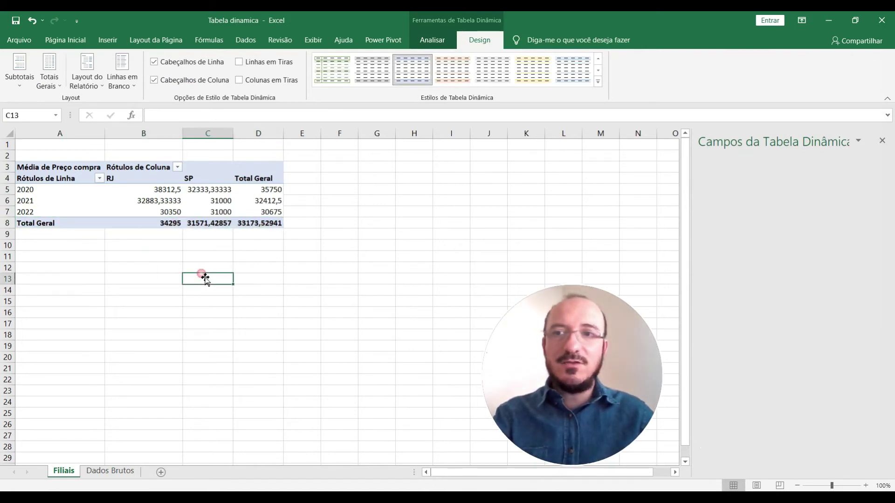
Review the pivot table's grand totals options without choosing one, and compare them with the Total Geral row and column
click(76, 204)
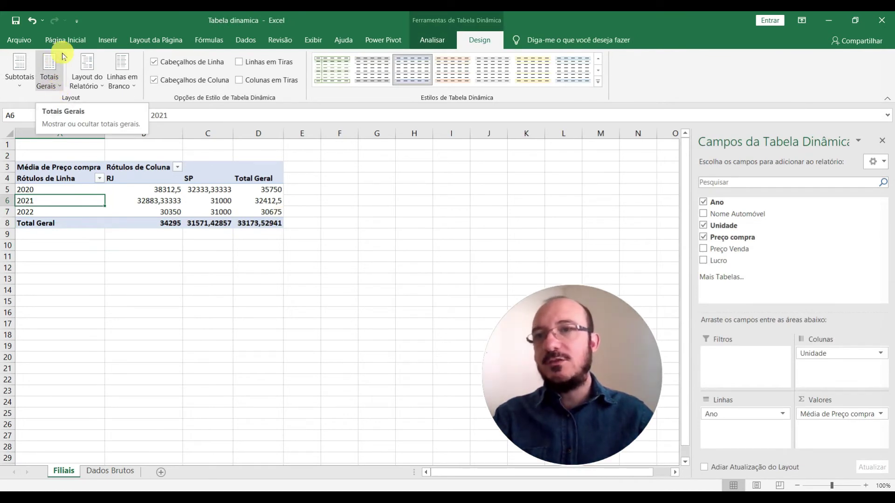
click(59, 89)
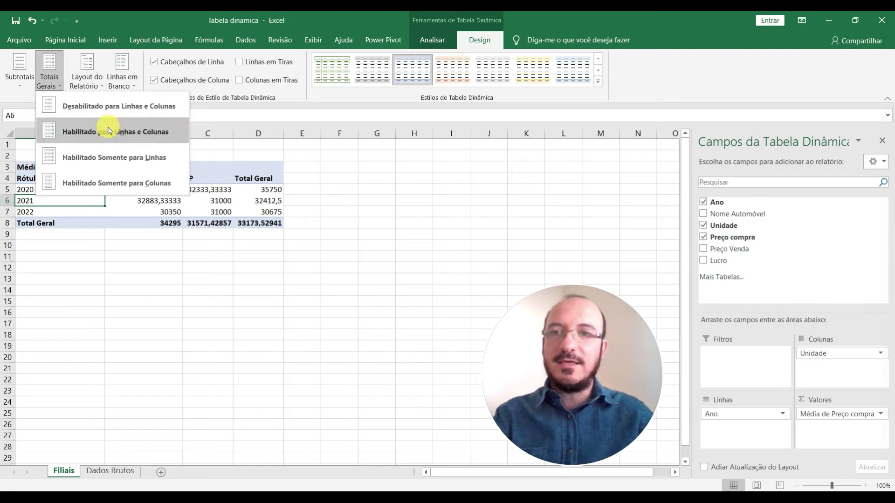
click(130, 260)
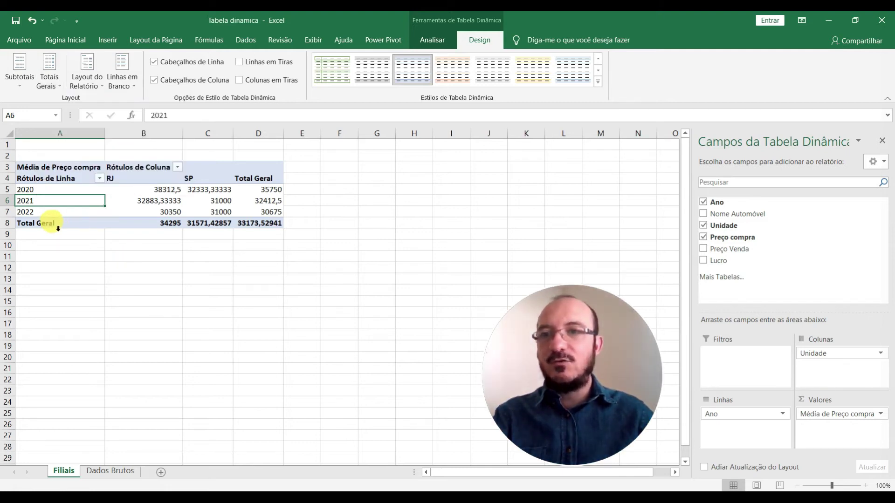
drag(54, 227, 256, 224)
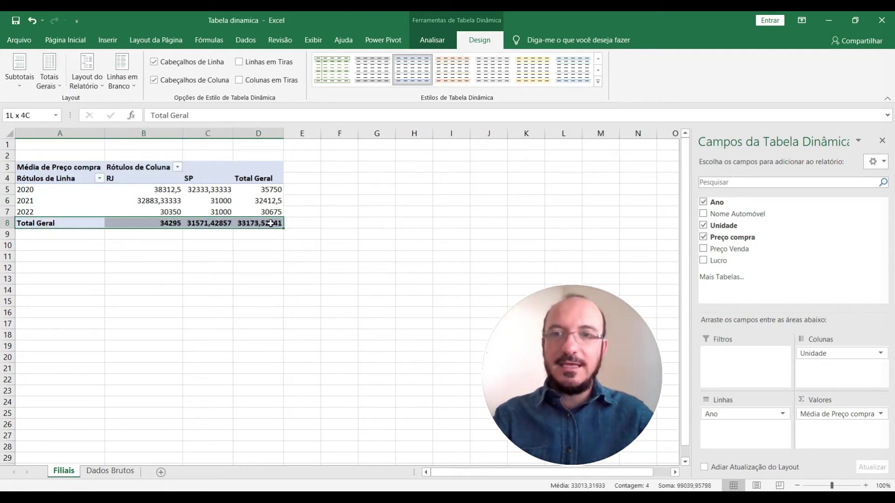
drag(262, 176, 265, 225)
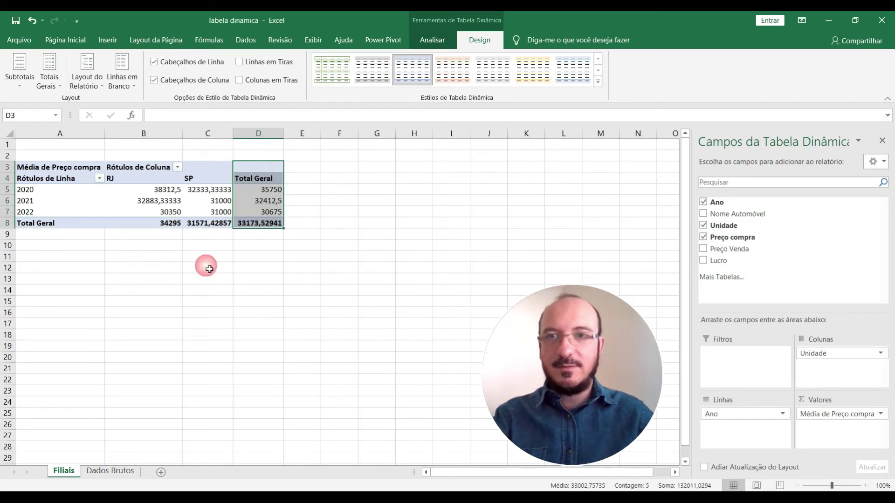
click(208, 269)
Enable the pivot table's grand totals for columns only and check the RJ and SP columns
click(194, 191)
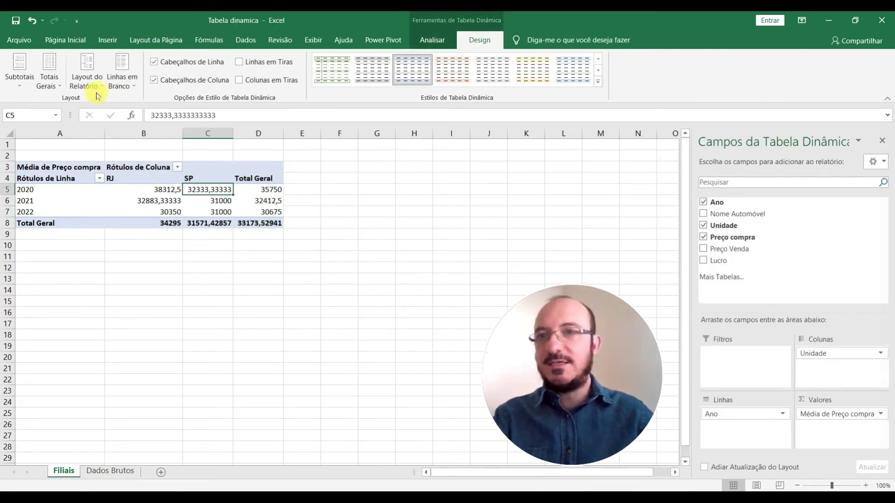
click(49, 75)
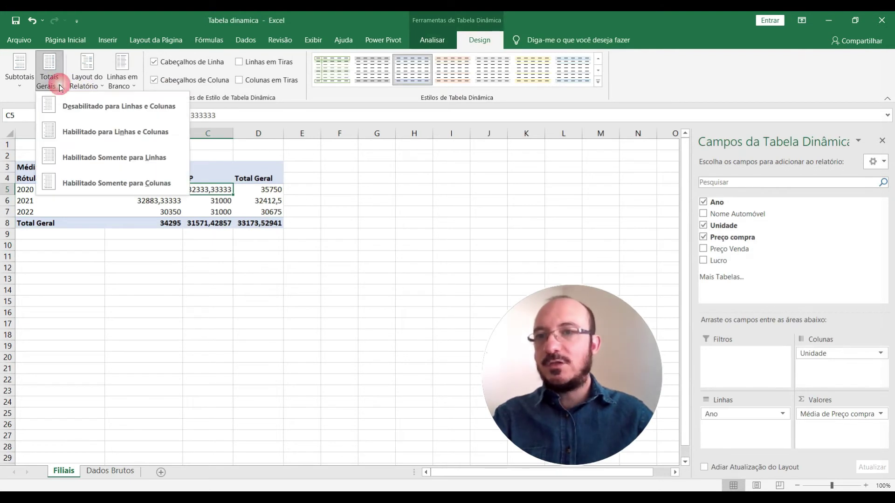
click(82, 186)
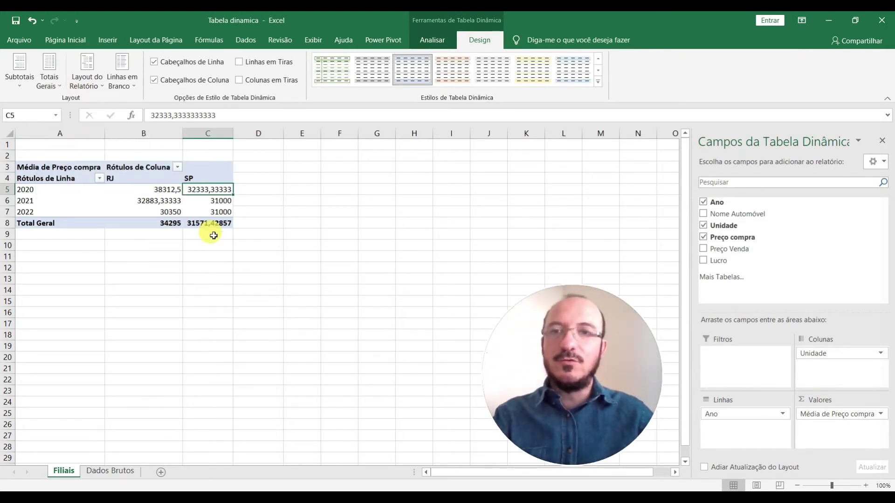
click(257, 133)
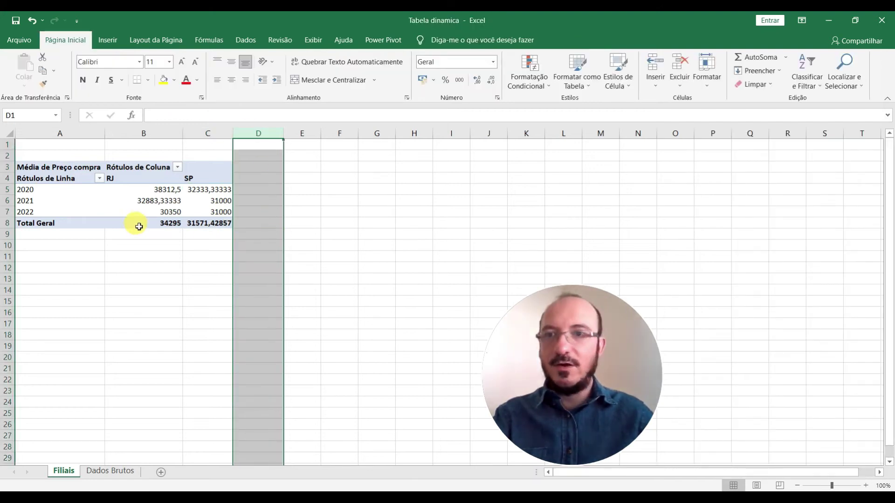
click(144, 134)
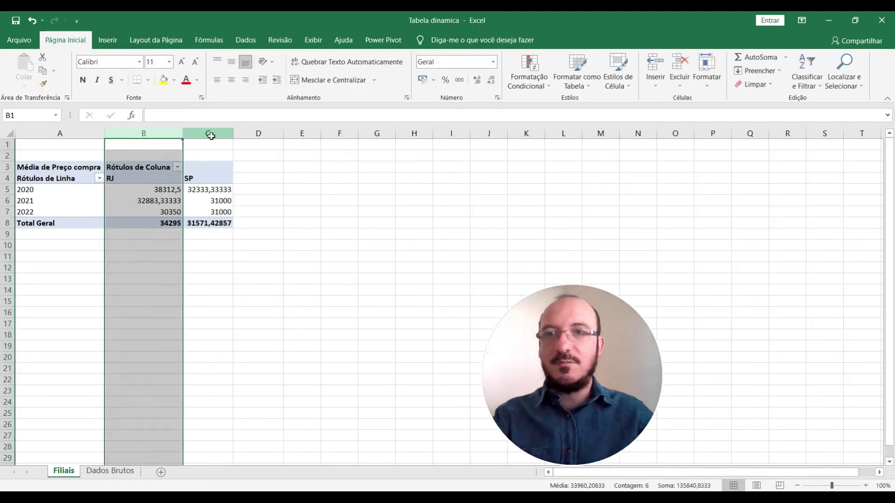
click(208, 134)
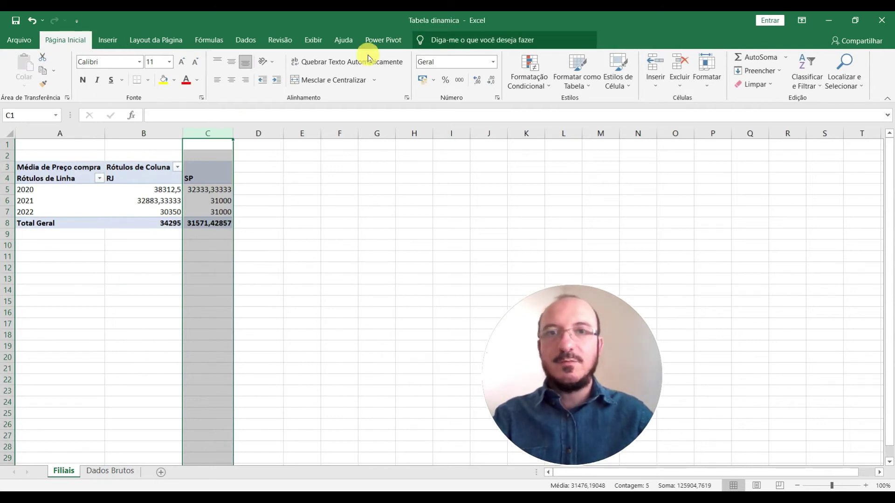
Enable the pivot table's grand totals for rows only and inspect each year's total
click(135, 189)
click(483, 47)
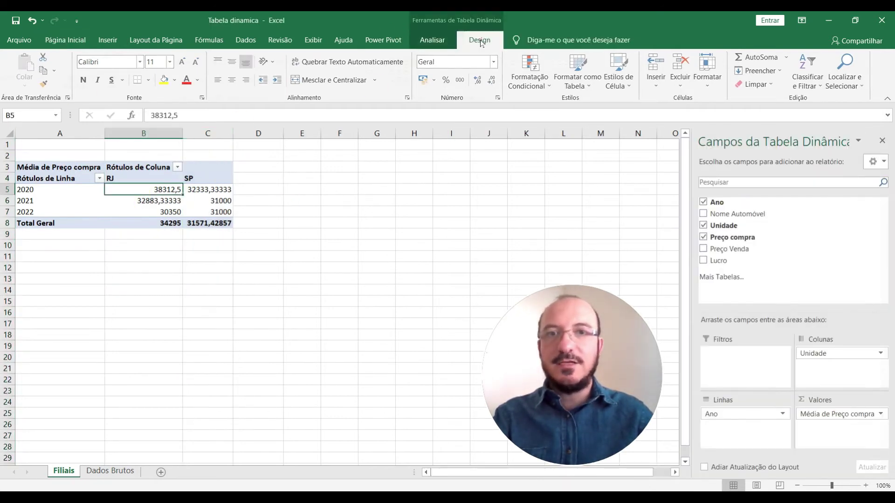
click(60, 86)
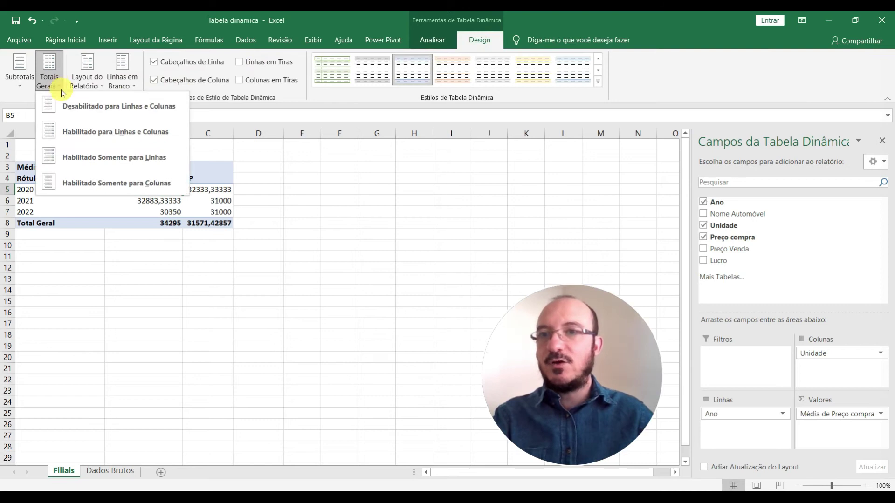
click(75, 157)
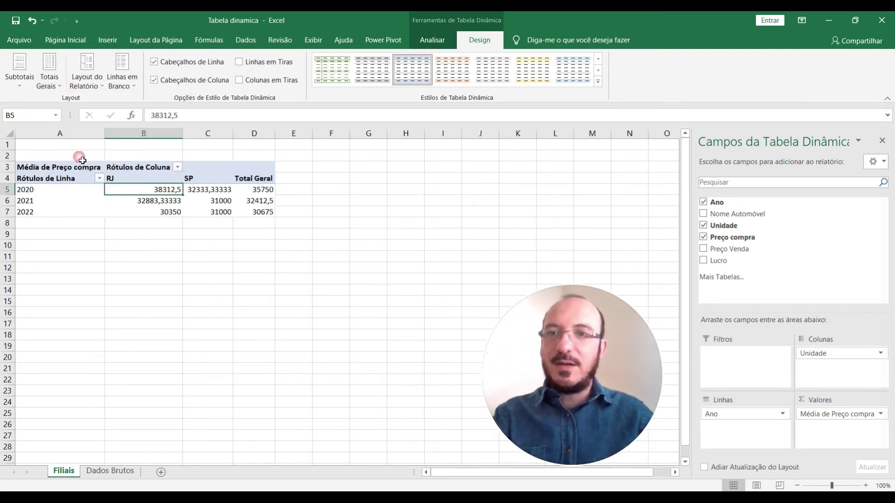
click(76, 235)
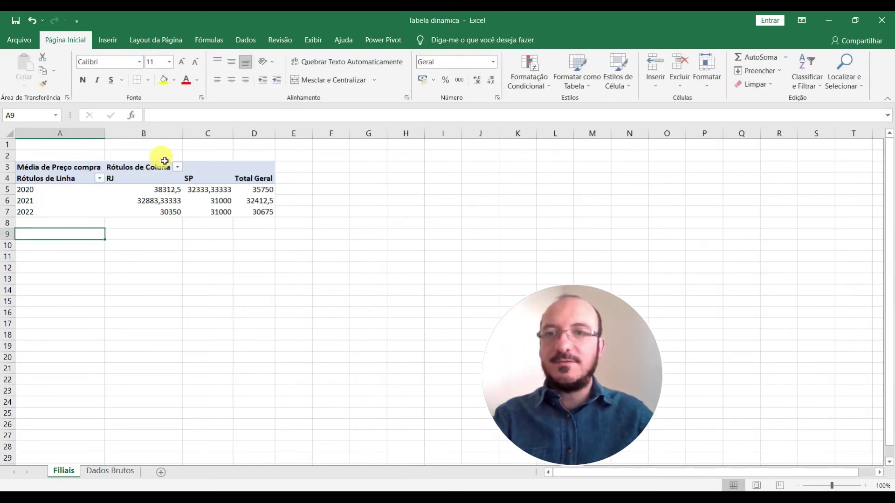
drag(230, 191, 275, 191)
drag(221, 202, 263, 212)
click(230, 213)
Disable the pivot table's grand totals for both rows and columns while Unidade is in the columns
click(249, 199)
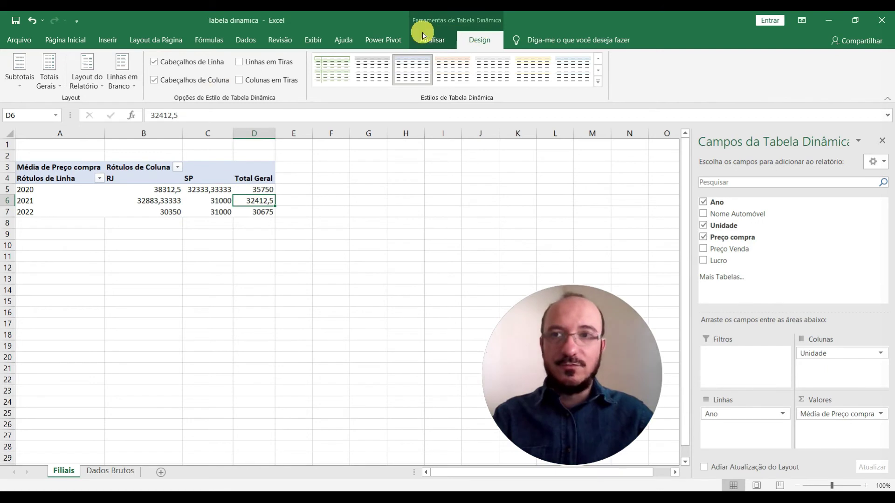
click(64, 88)
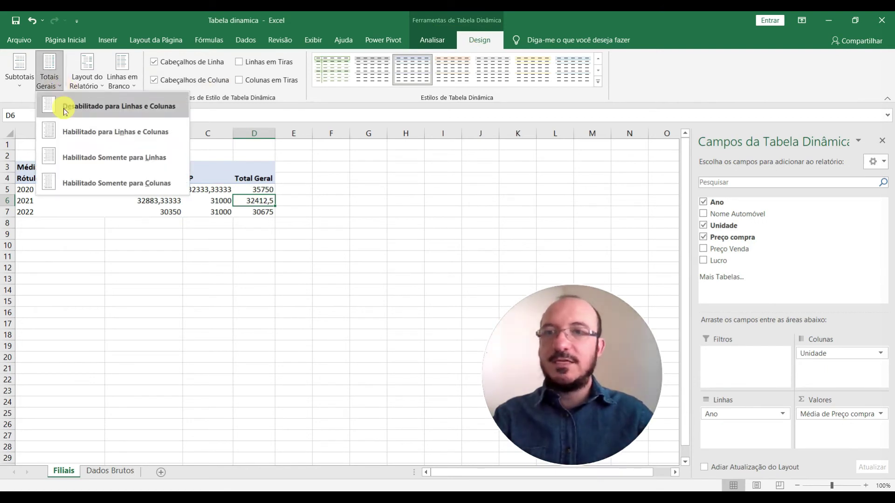
click(67, 108)
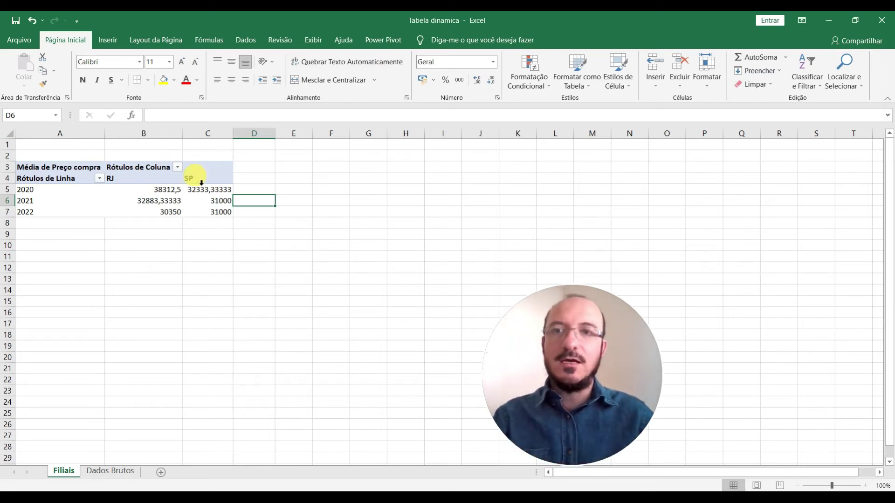
Re-enable the pivot table's grand totals for both rows and columns
click(180, 191)
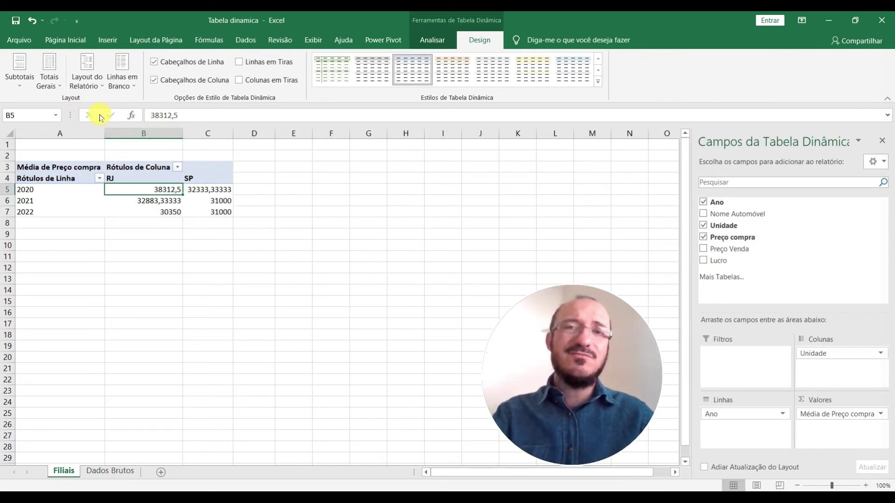
click(58, 93)
click(72, 130)
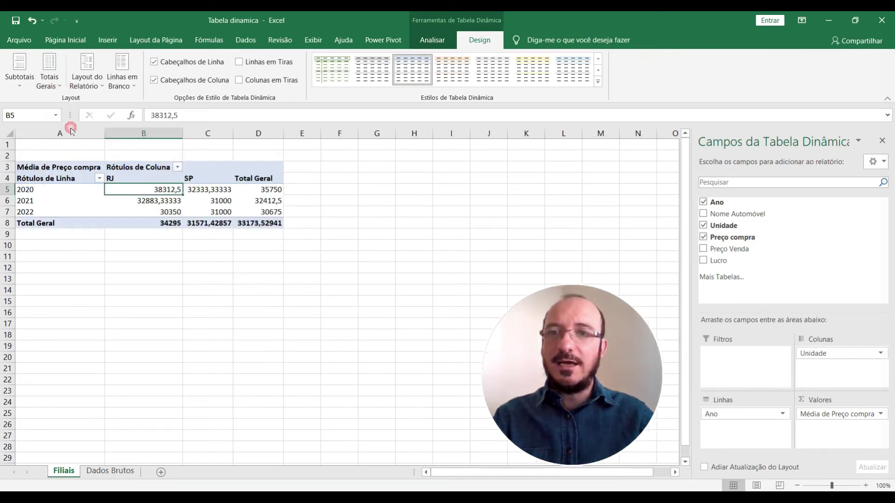
Move Unidade from the pivot table's columns to its rows beneath Ano and check the branch averages and yearly subtotals
drag(830, 354, 756, 436)
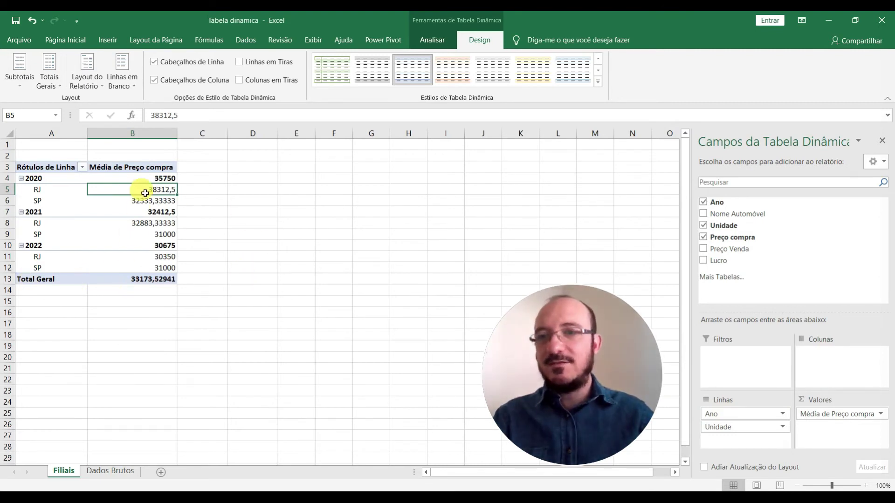
drag(125, 190, 145, 267)
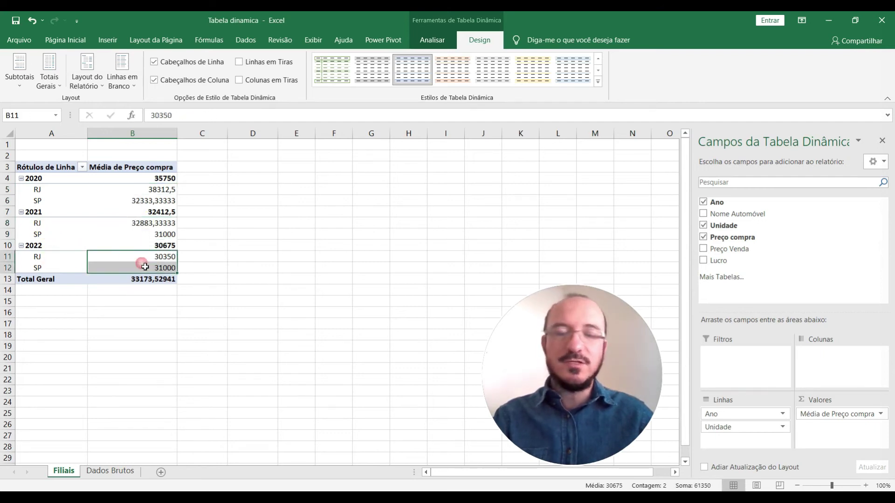
click(135, 303)
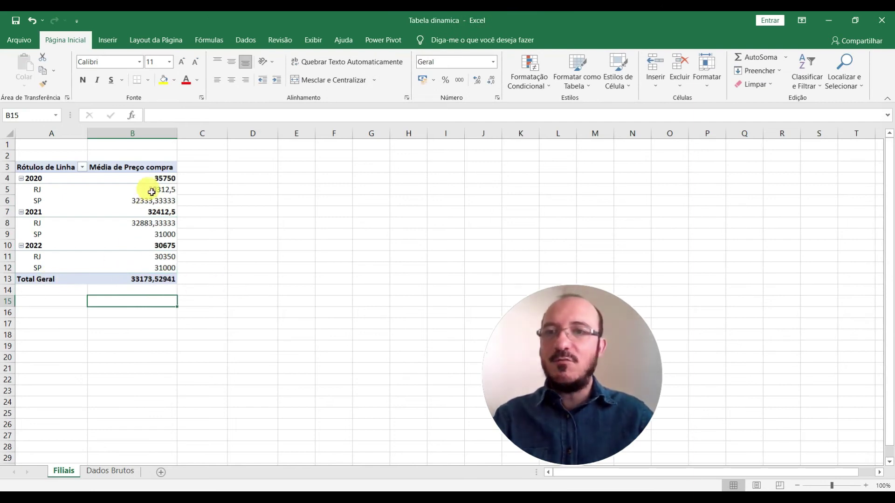
mouse_move(151, 178)
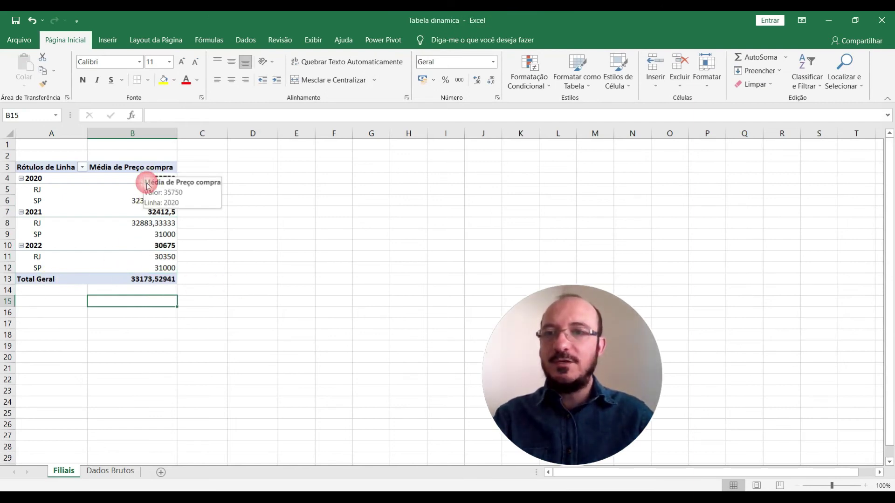
click(143, 212)
click(163, 246)
Turn off grand totals for rows and columns in the pivot table with Unidade nested under Ano
click(135, 280)
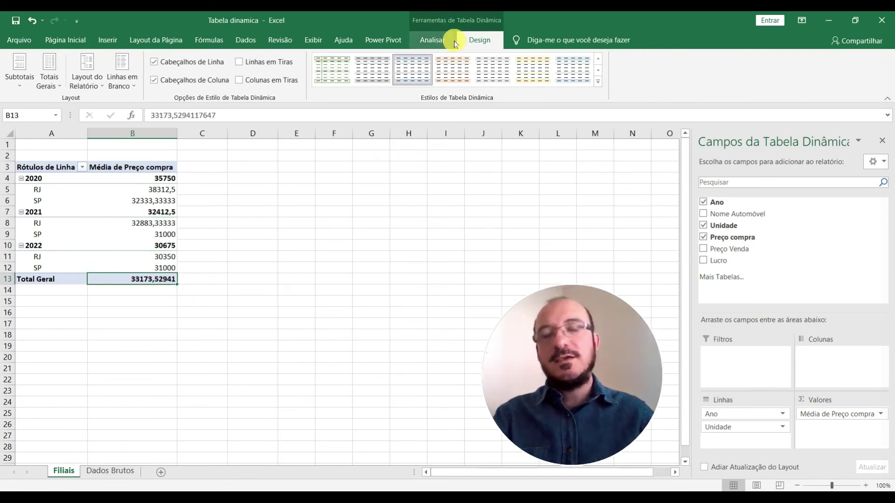
click(58, 90)
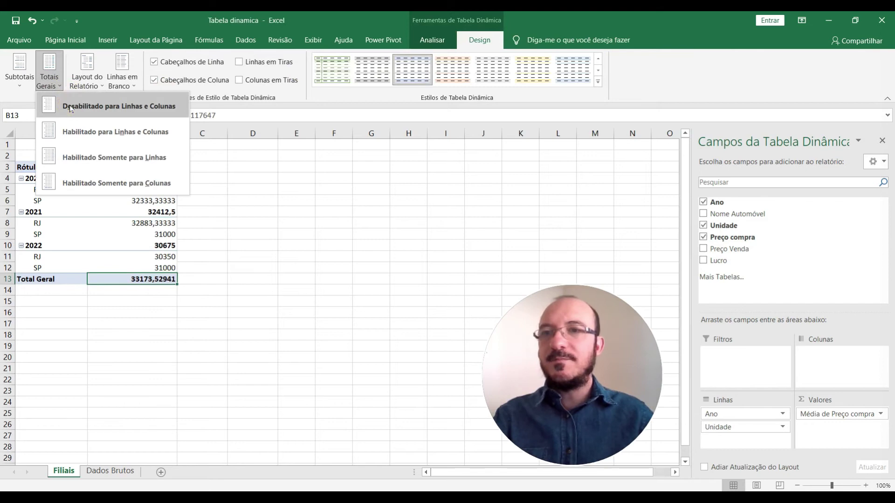
click(70, 107)
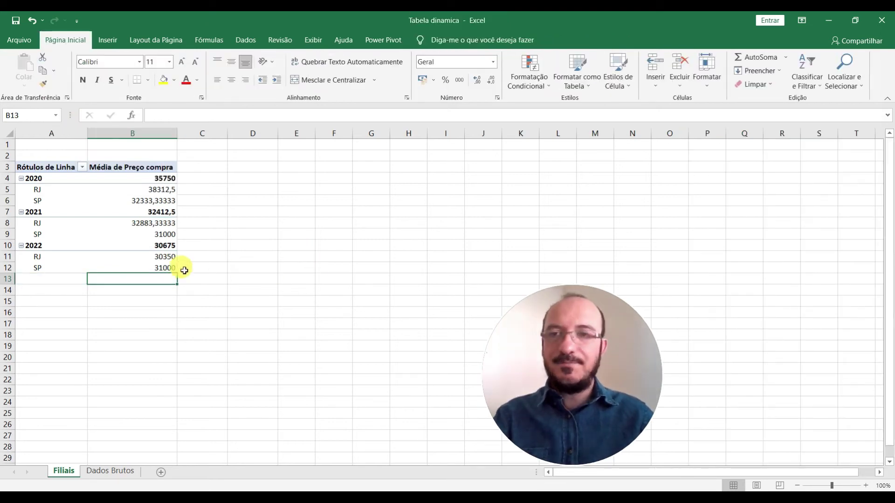
mouse_move(165, 272)
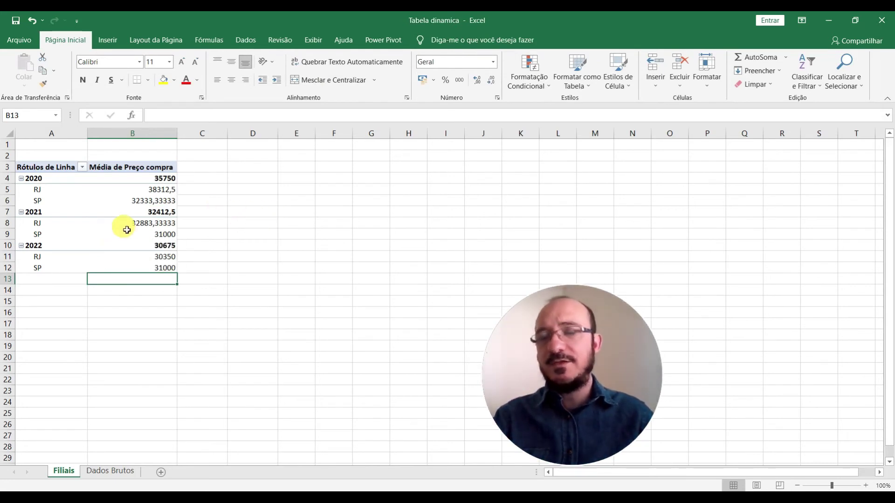
Examine the yearly subtotals of average purchase price for 2020, 2021 and 2022 in the pivot table
mouse_move(139, 226)
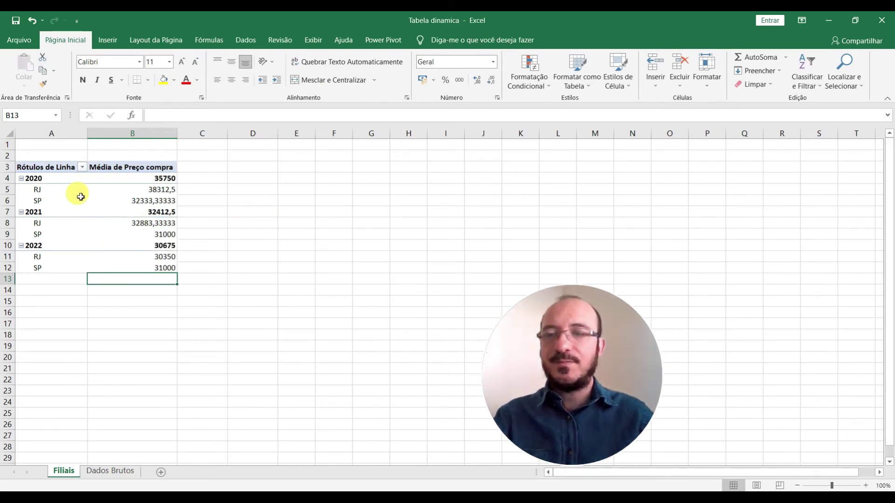
click(156, 201)
mouse_move(156, 202)
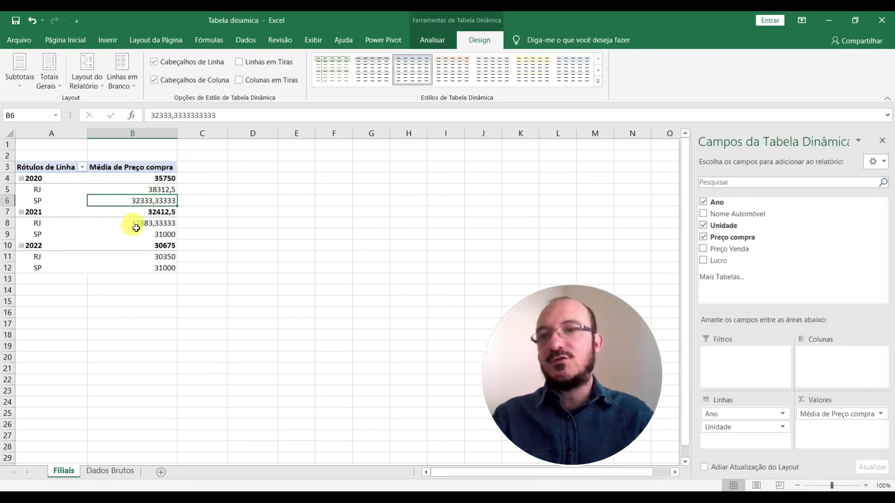
click(53, 181)
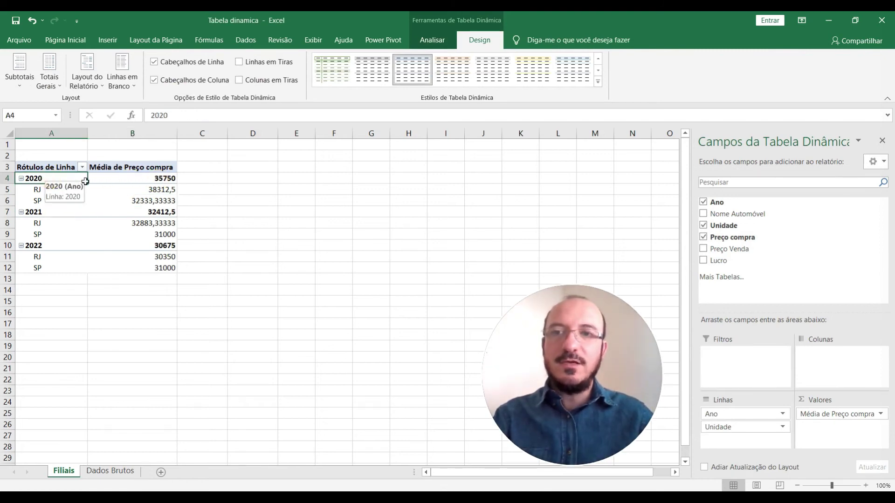
click(154, 179)
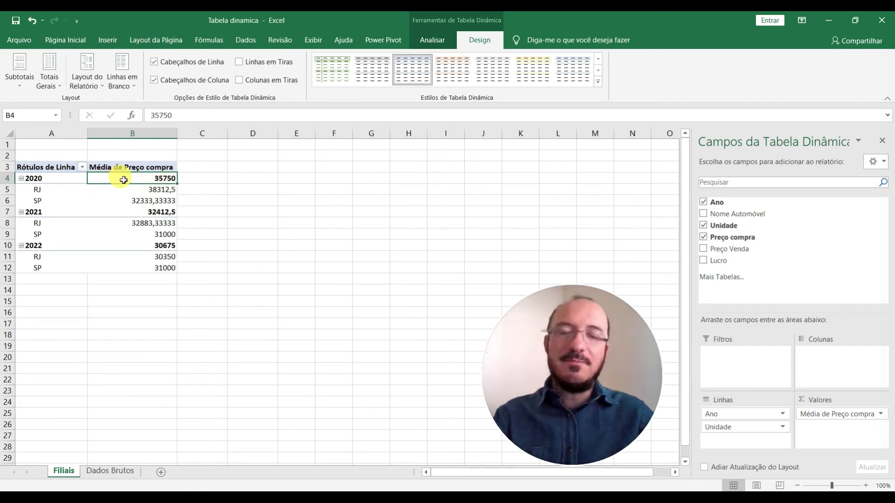
click(147, 214)
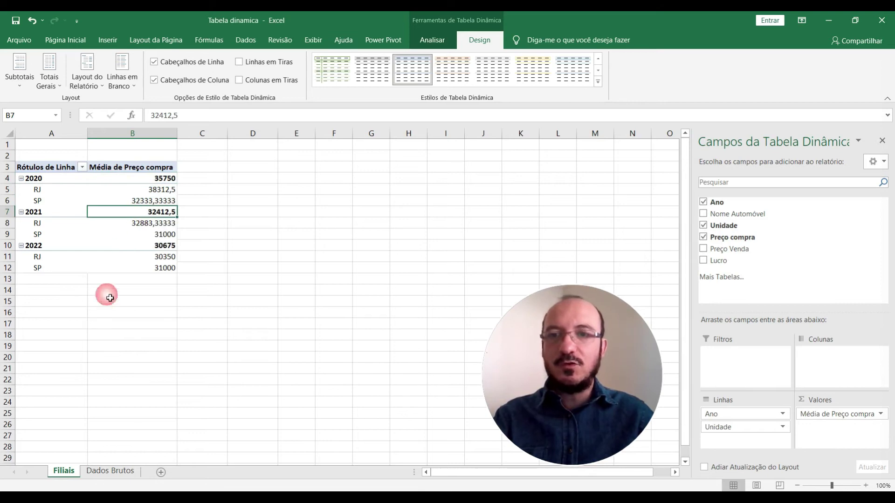
click(140, 246)
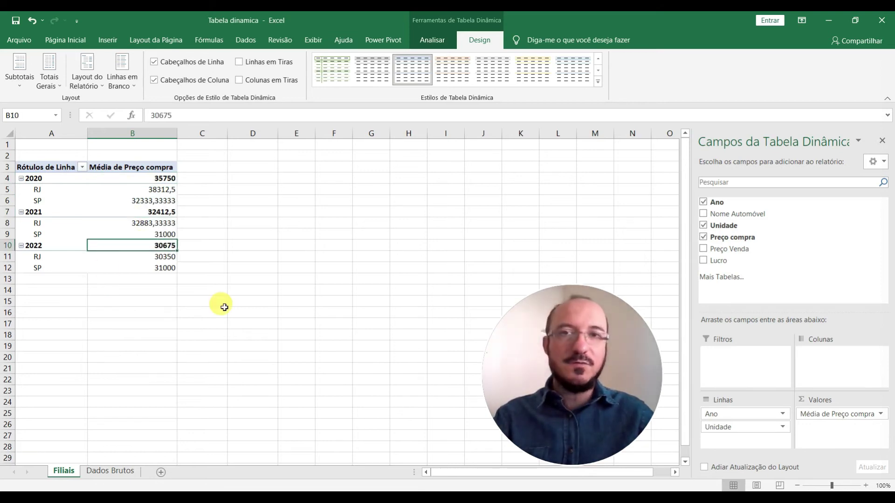
click(140, 179)
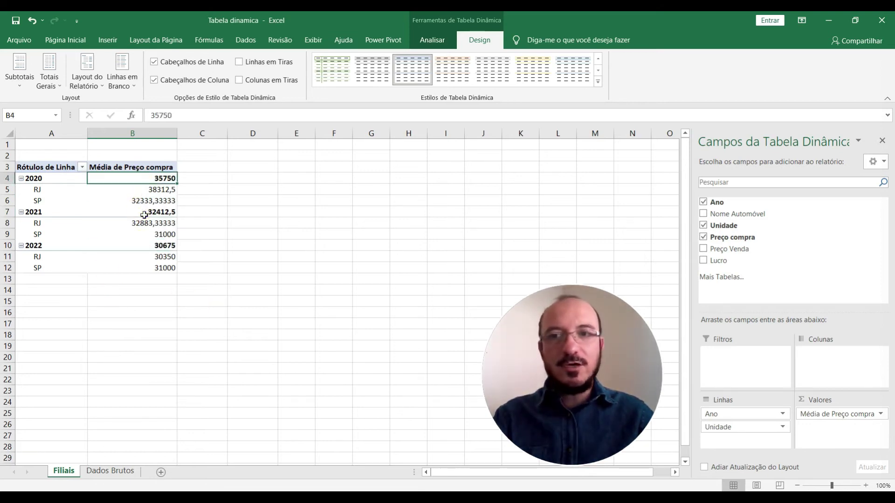
click(144, 215)
click(144, 245)
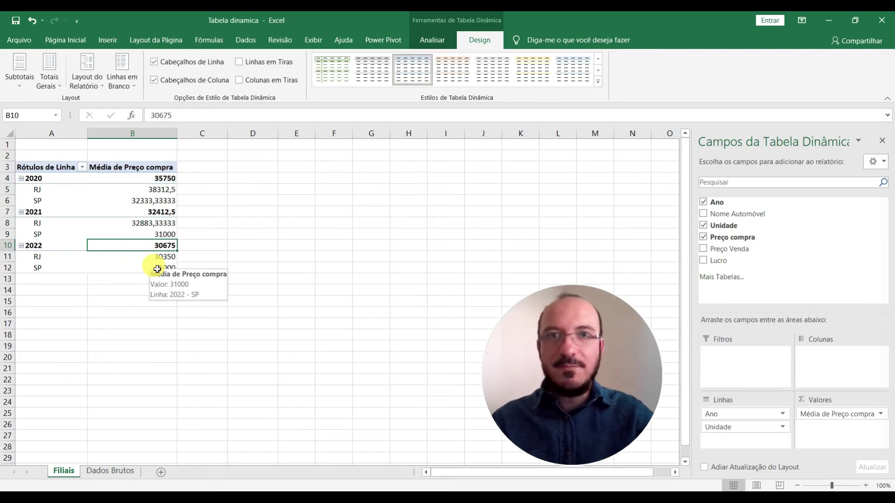
Set the pivot table to show no subtotals for the years
click(19, 88)
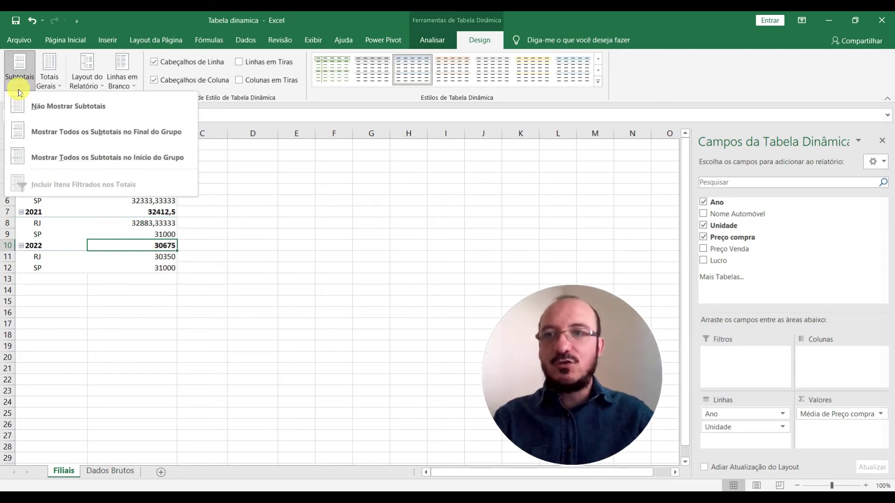
click(83, 108)
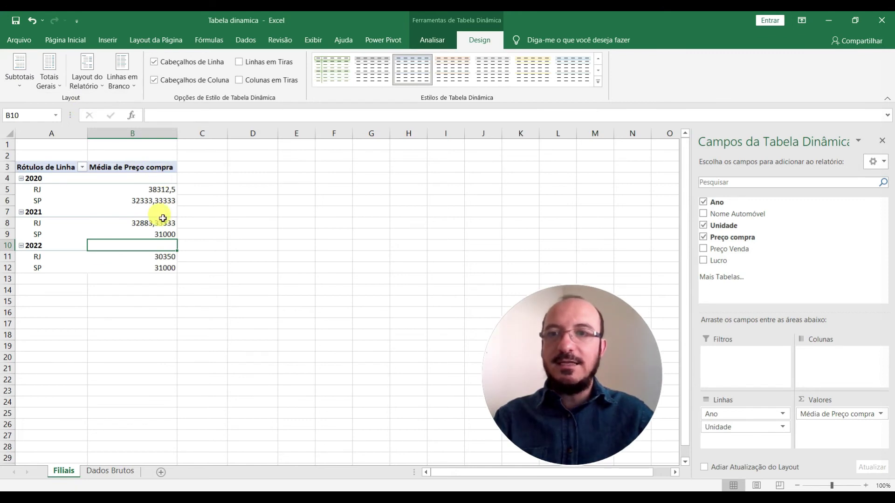
click(222, 303)
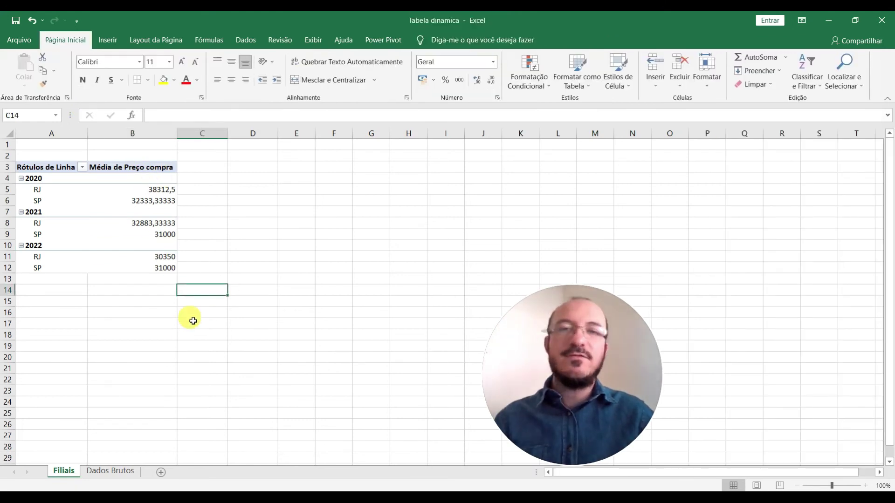
Show all the pivot table's subtotals at the bottom of each year group and check the 2020 subtotal
click(91, 199)
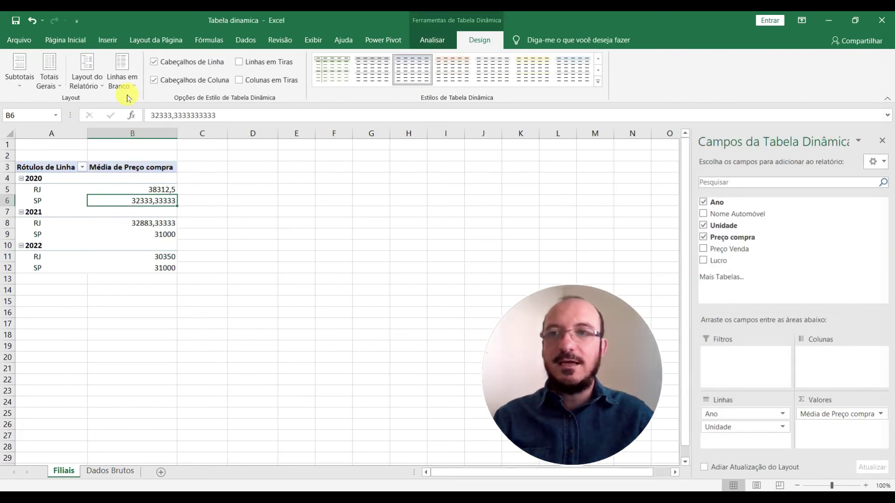
click(19, 74)
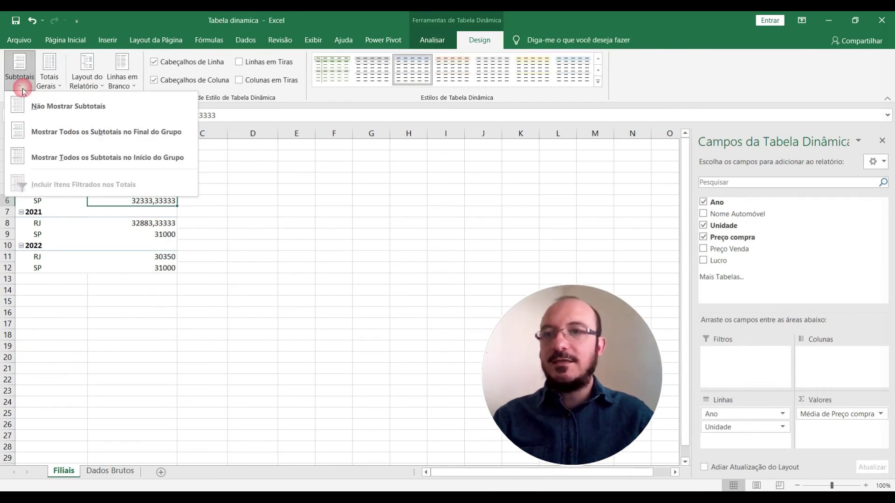
click(59, 134)
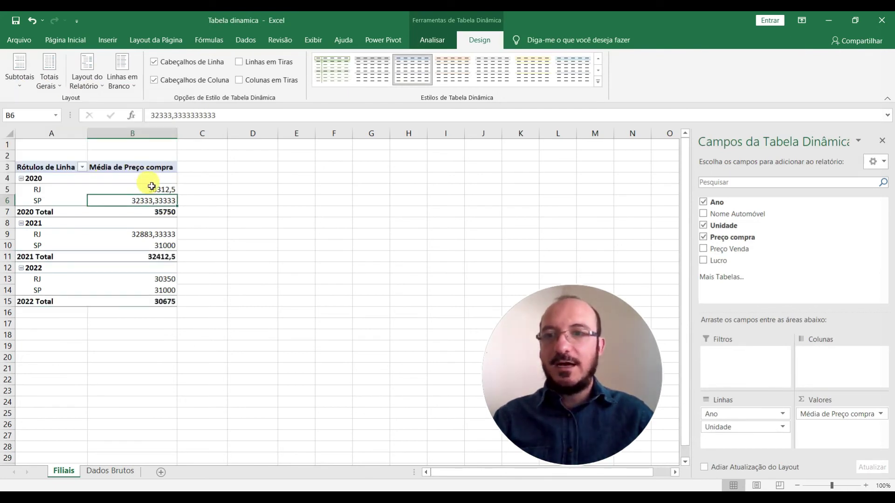
click(161, 211)
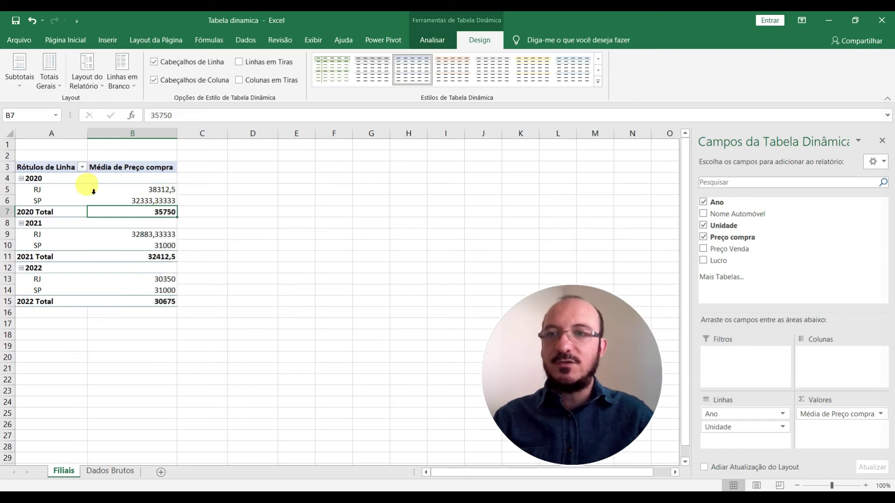
Show all the pivot table's subtotals at the top of each year group and check each year's average
click(23, 83)
click(80, 155)
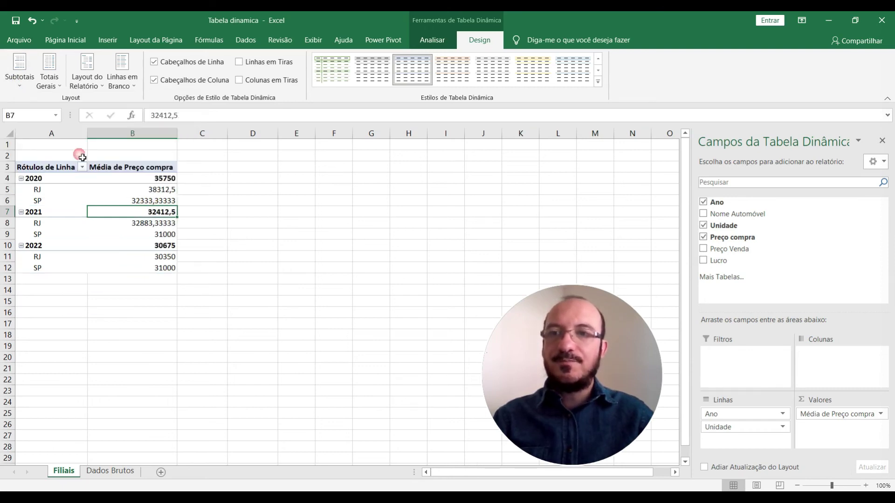
click(145, 180)
click(140, 212)
click(154, 246)
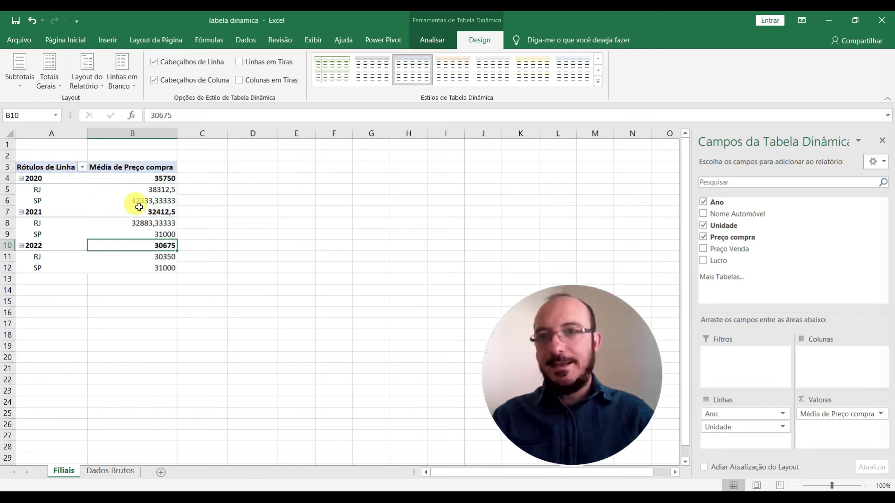
mouse_move(139, 208)
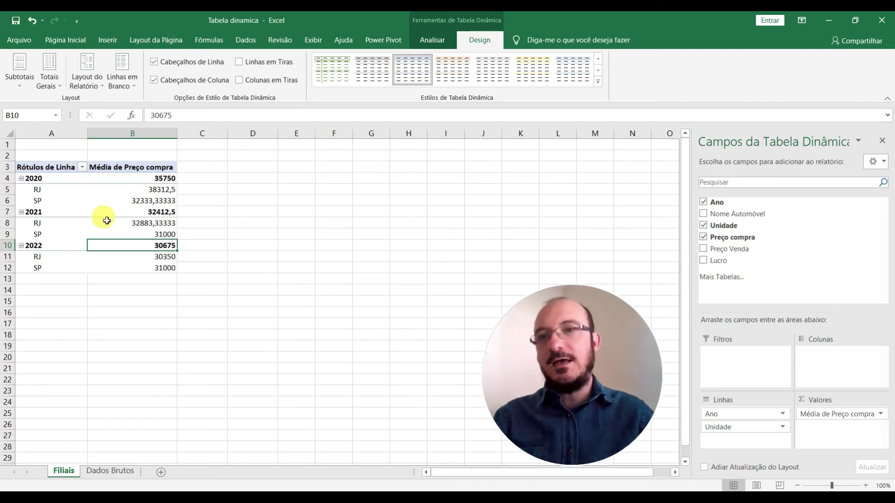
mouse_move(135, 267)
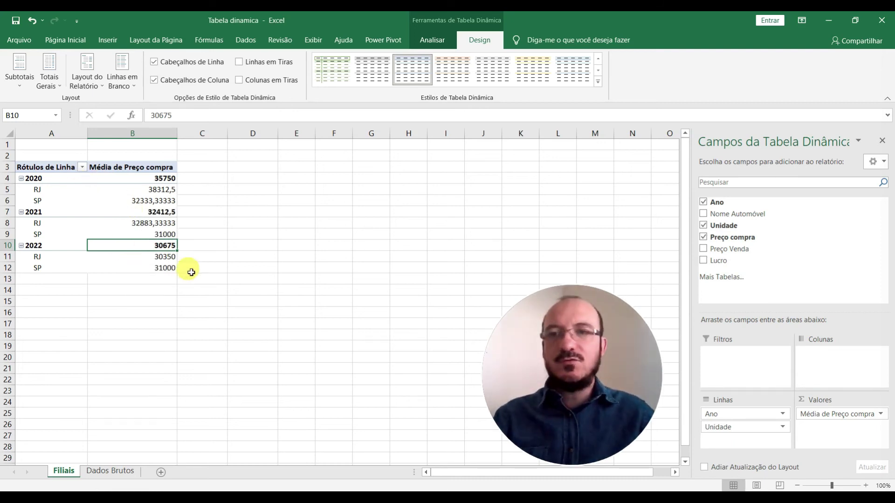
mouse_move(137, 223)
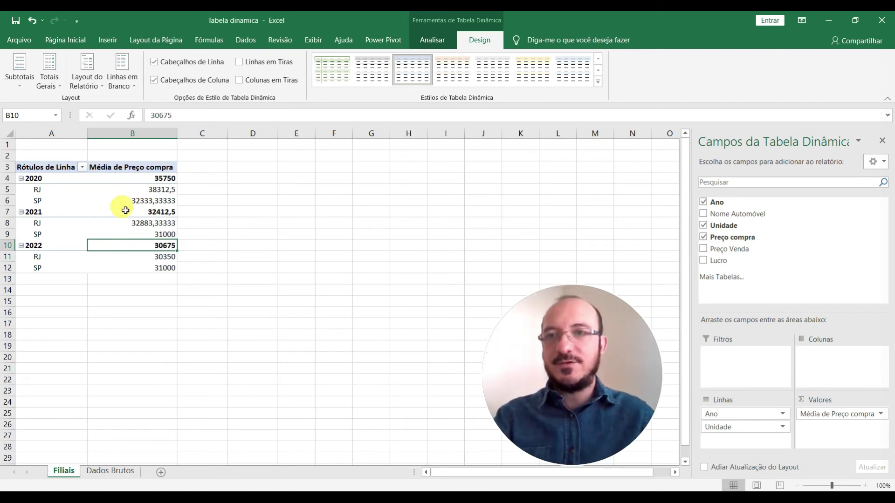
Hide the pivot table's subtotals and move Unidade from the rows to the columns
click(19, 75)
click(40, 104)
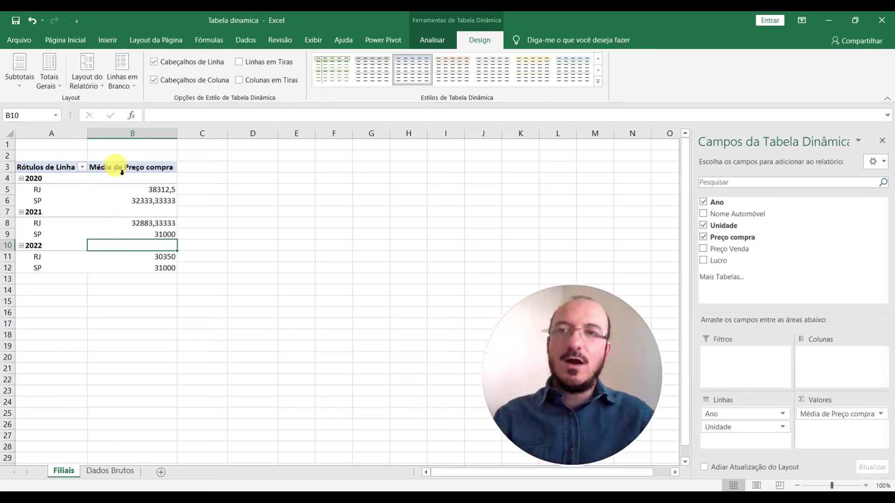
click(18, 88)
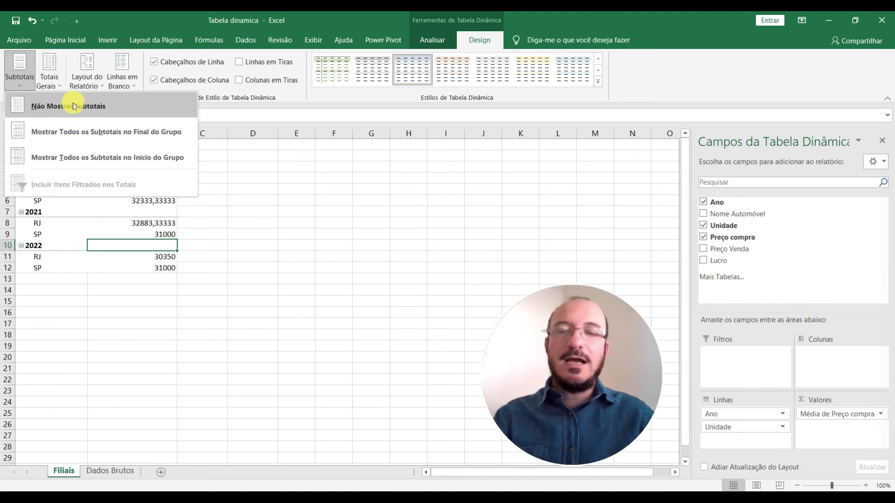
click(50, 83)
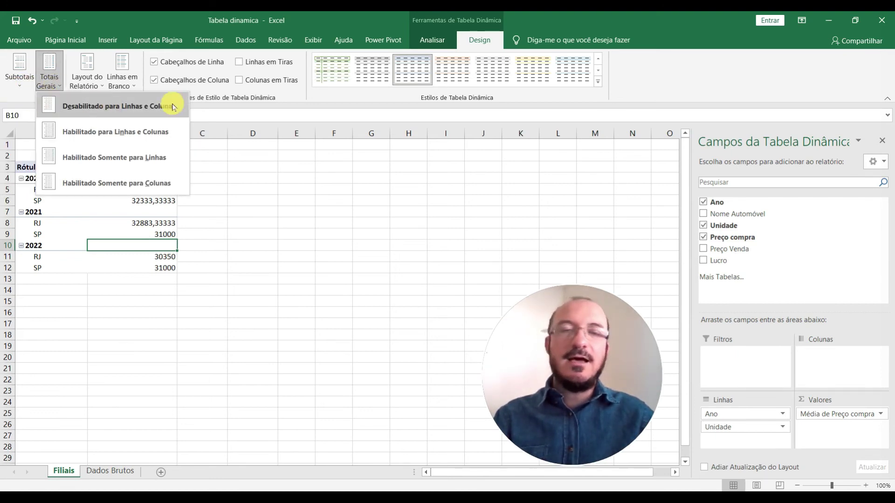
click(353, 101)
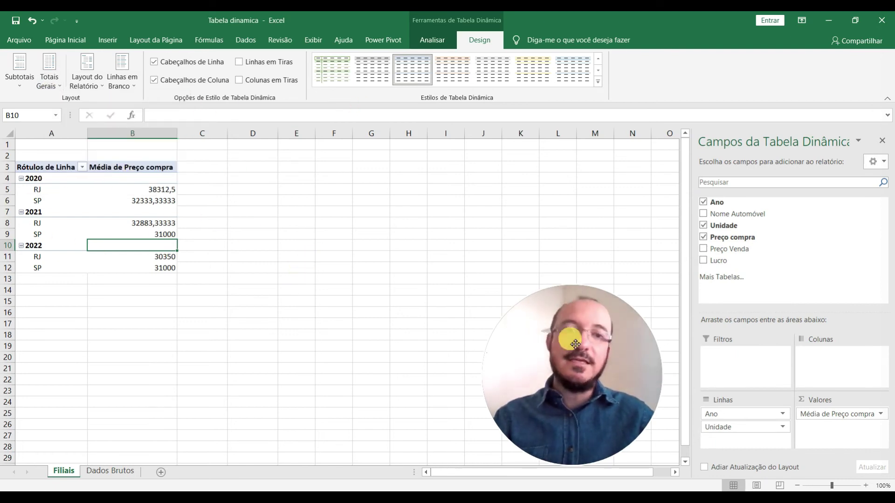
drag(751, 427, 822, 368)
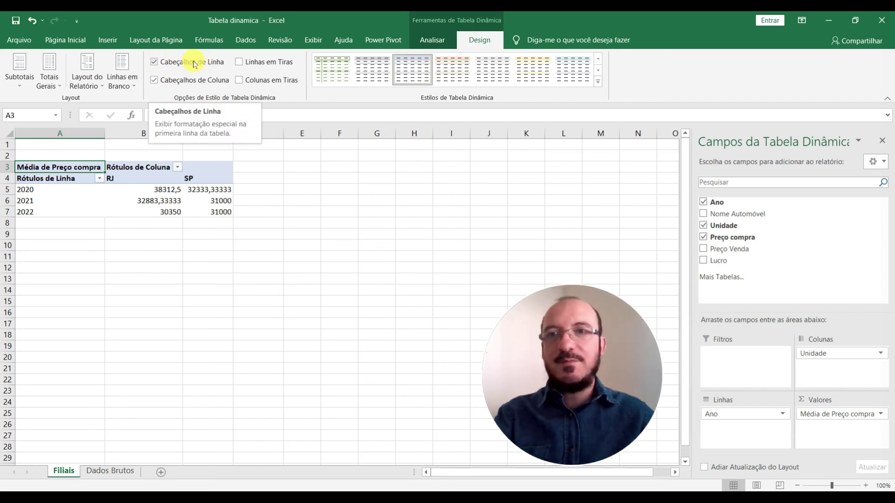
Turn off the pivot table's row header and column header formatting
click(154, 62)
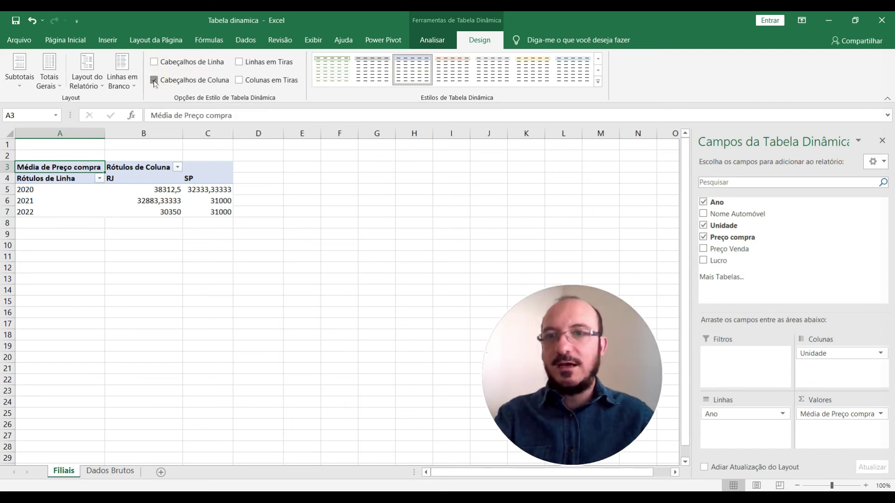
click(154, 80)
click(201, 283)
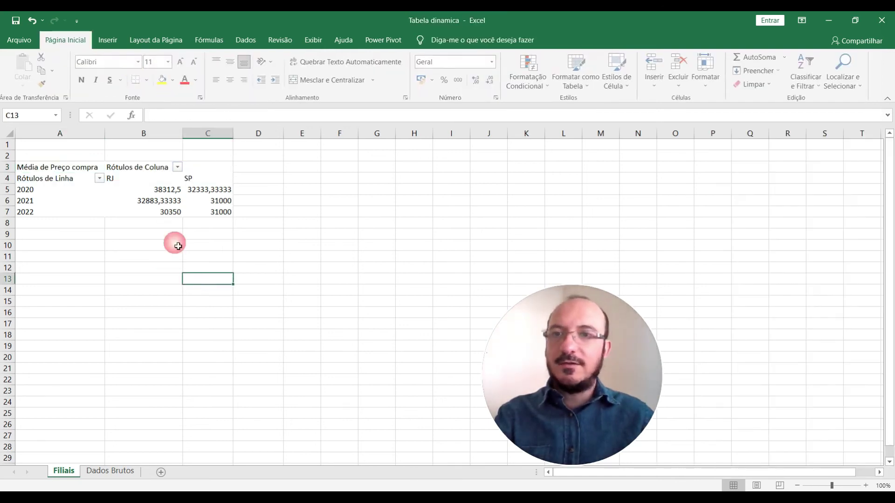
Re-enable the row header and column header formatting for the pivot table
click(150, 182)
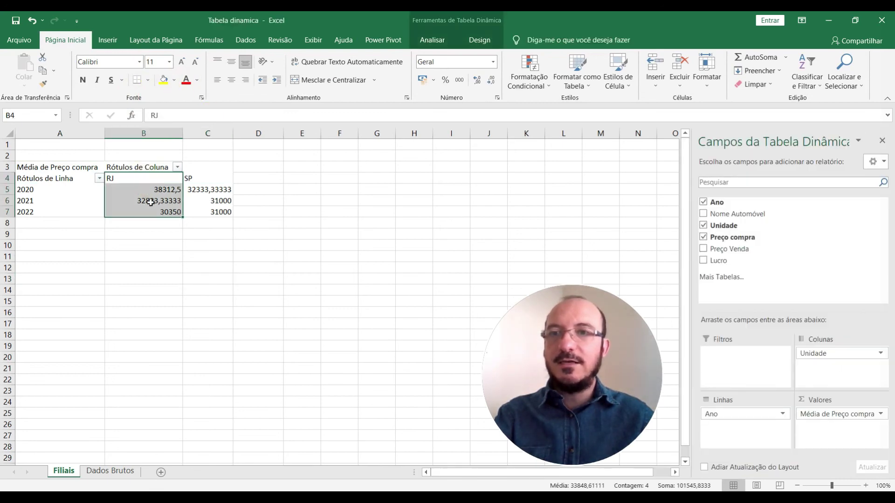
click(148, 200)
click(467, 42)
click(154, 80)
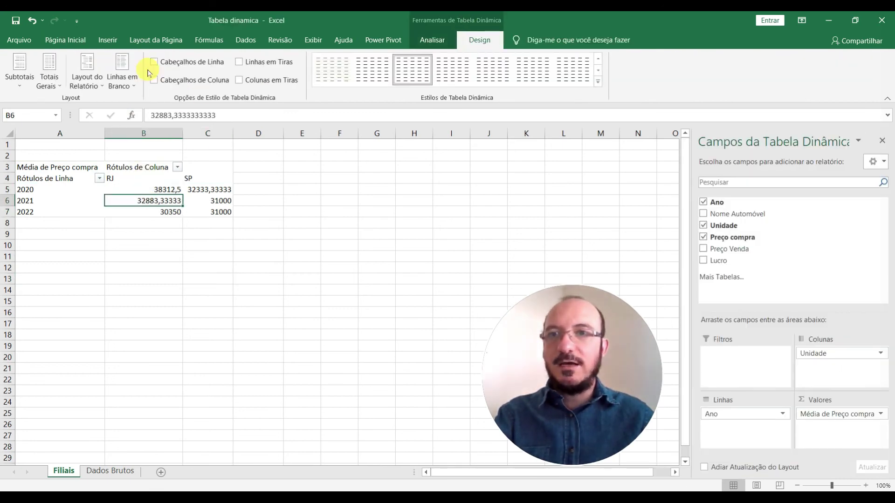
Try the green light style on the pivot table, then undo the style change
click(325, 71)
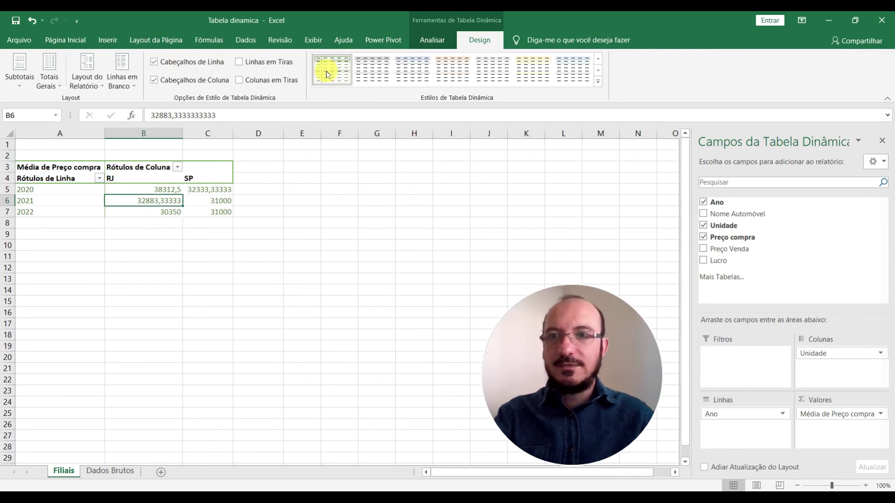
click(186, 294)
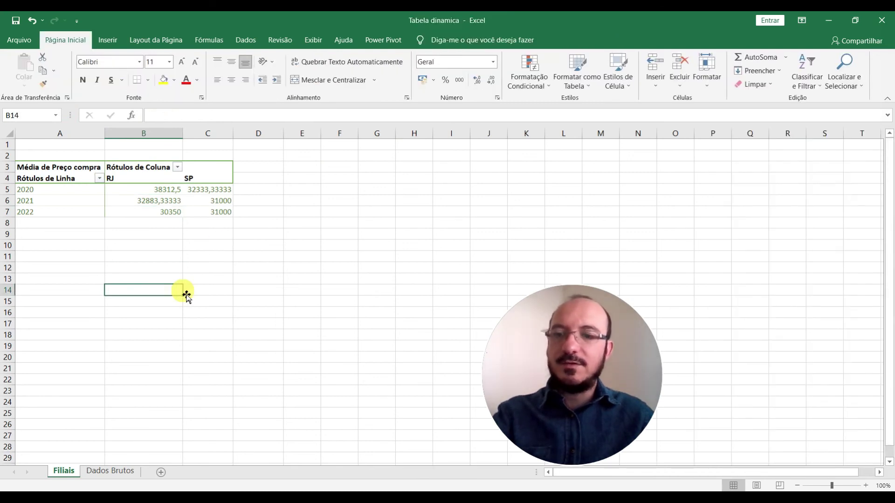
key(ctrl+z)
Turn on banded rows (Linhas em Tiras) and banded columns (Colunas em Tiras) for the pivot table
click(157, 167)
click(466, 41)
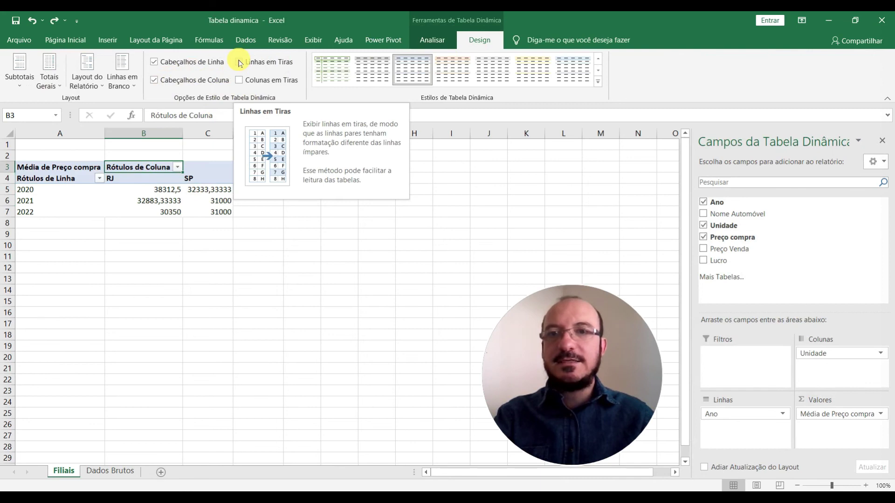
click(239, 62)
click(136, 245)
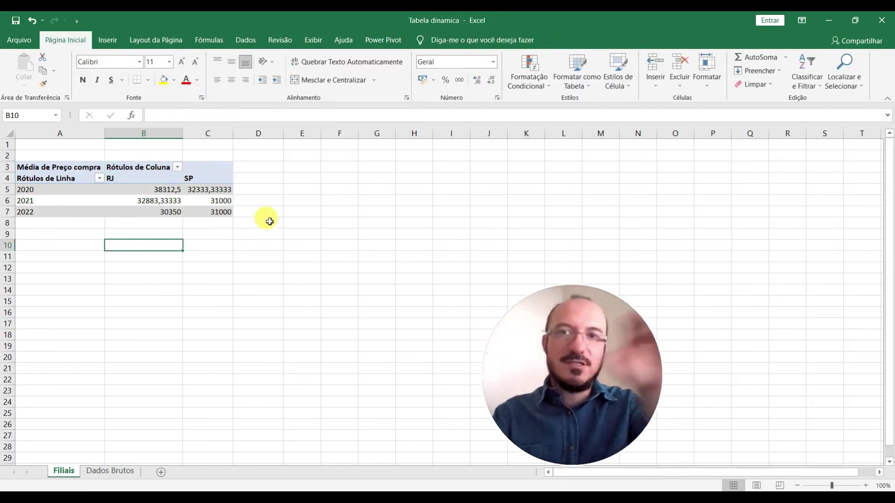
click(180, 202)
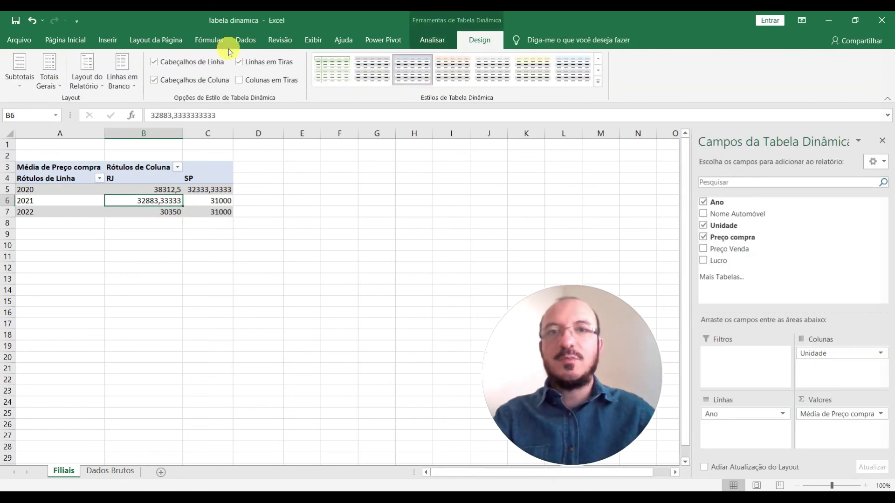
click(239, 82)
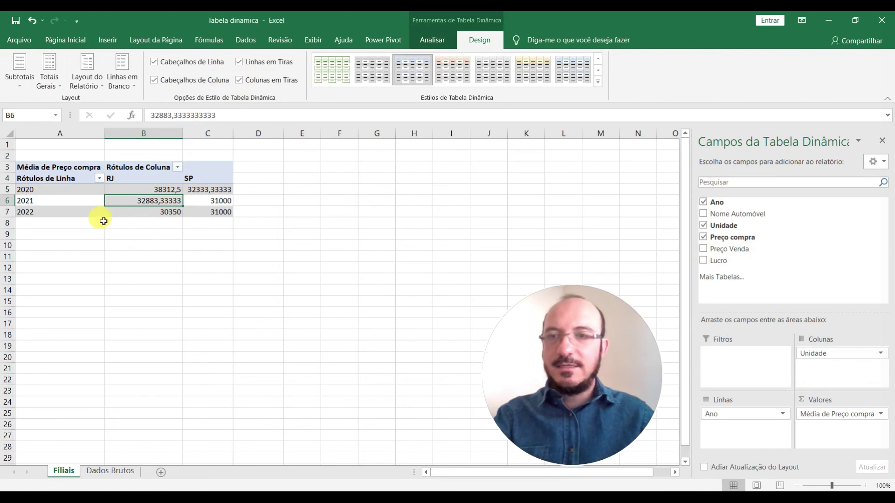
Add the Nome Automóvel field to the pivot table's rows below Ano
drag(740, 220, 741, 427)
click(290, 270)
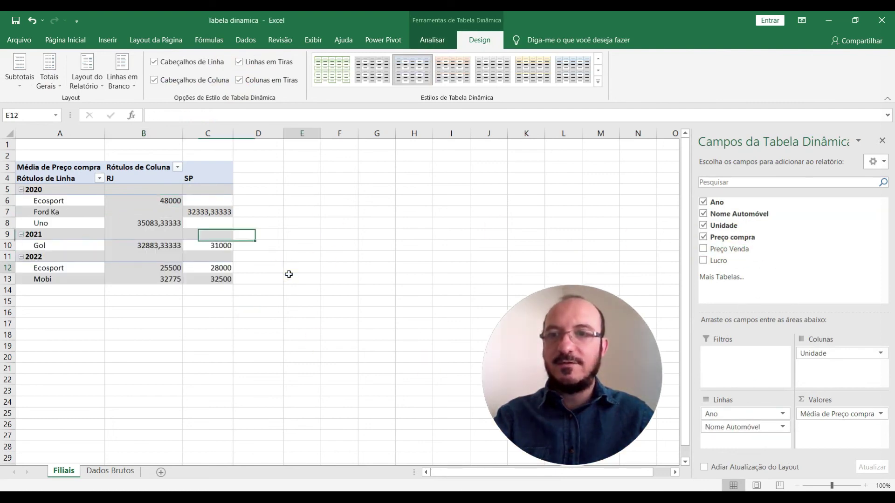
click(78, 138)
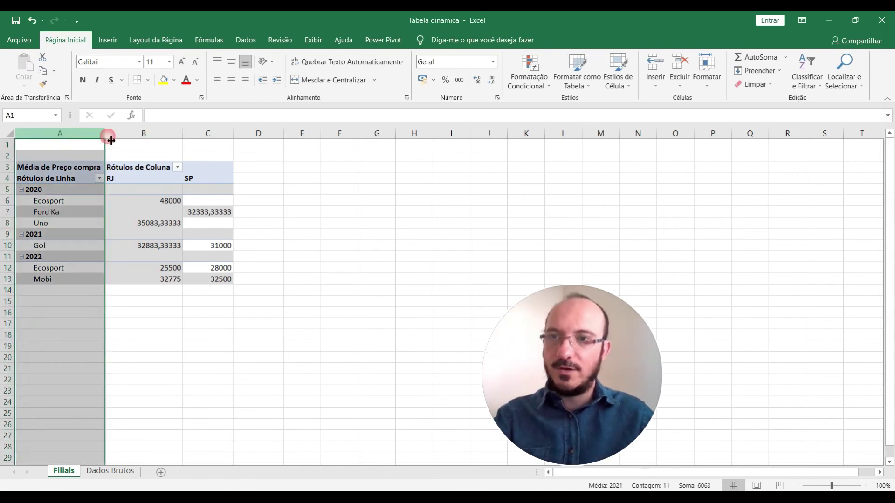
click(168, 140)
click(210, 138)
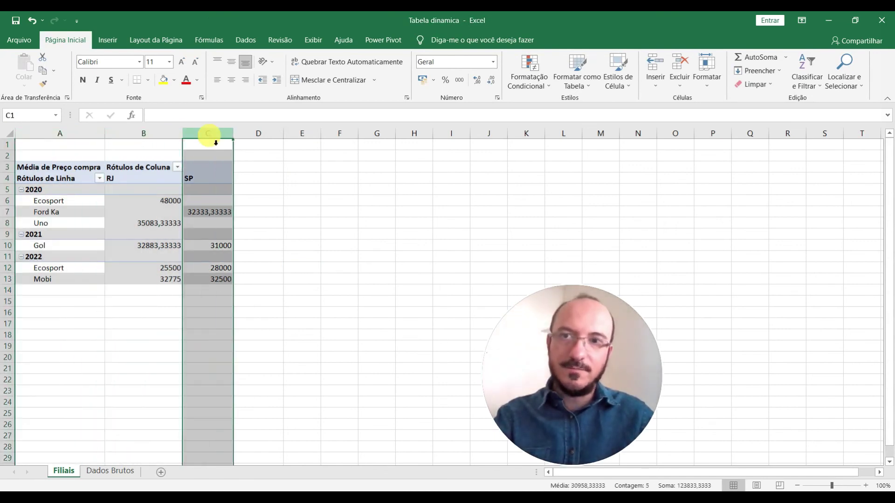
Turn off banded rows (Linhas em Tiras) and banded columns (Colunas em Tiras) for the pivot table
click(70, 190)
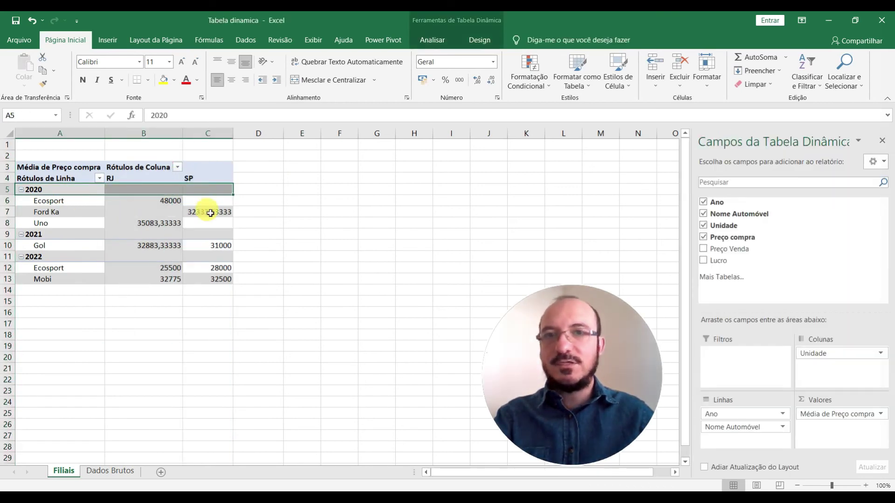
click(176, 235)
click(483, 38)
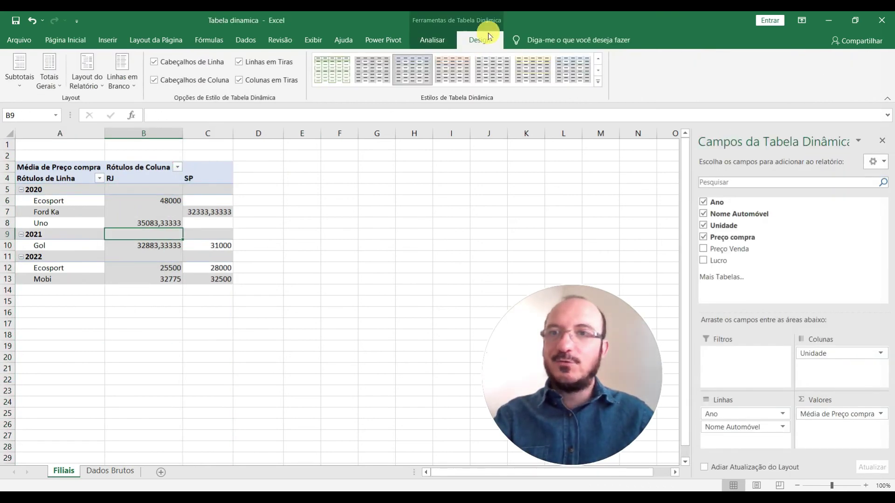
click(240, 62)
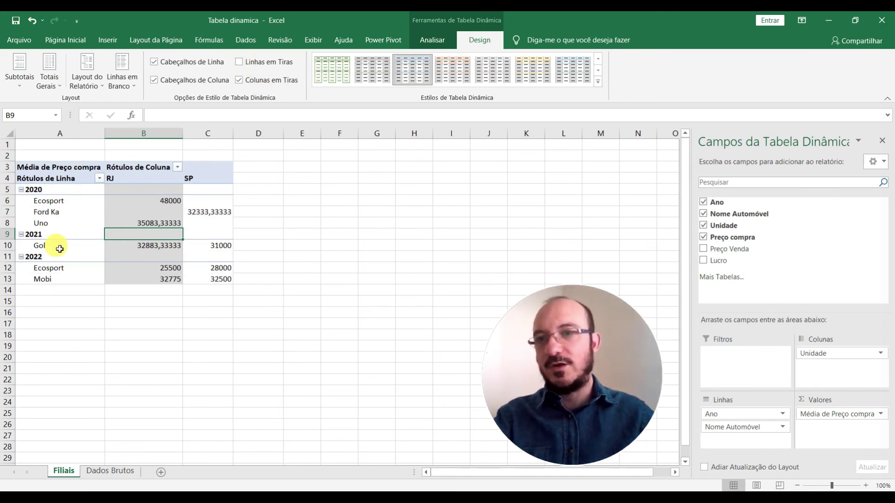
click(240, 80)
click(239, 62)
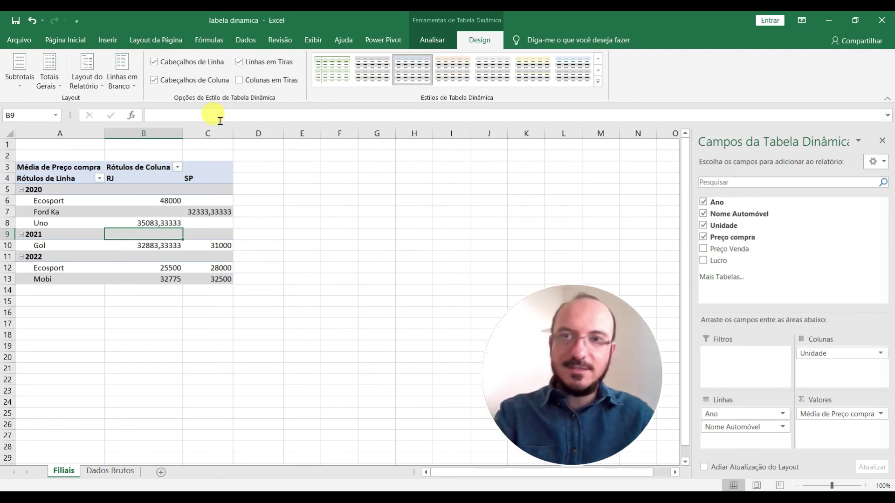
click(239, 63)
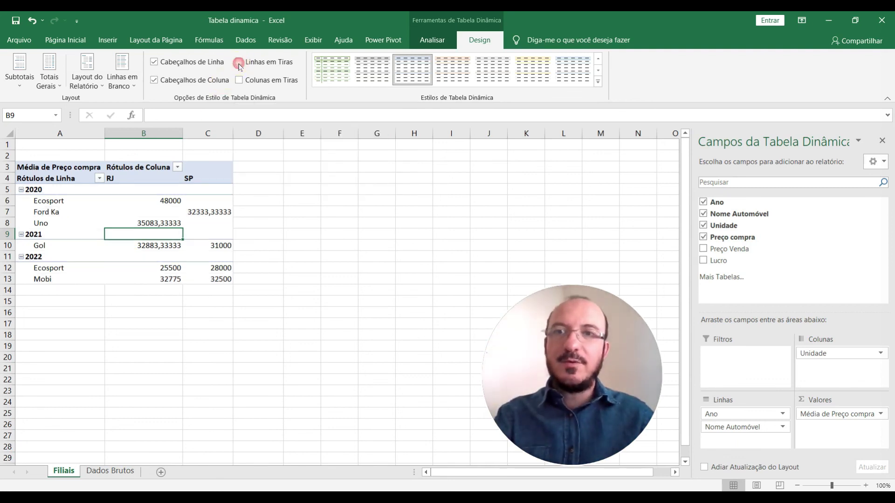
Remove both the column header and row header formatting from the pivot table
click(155, 80)
click(154, 62)
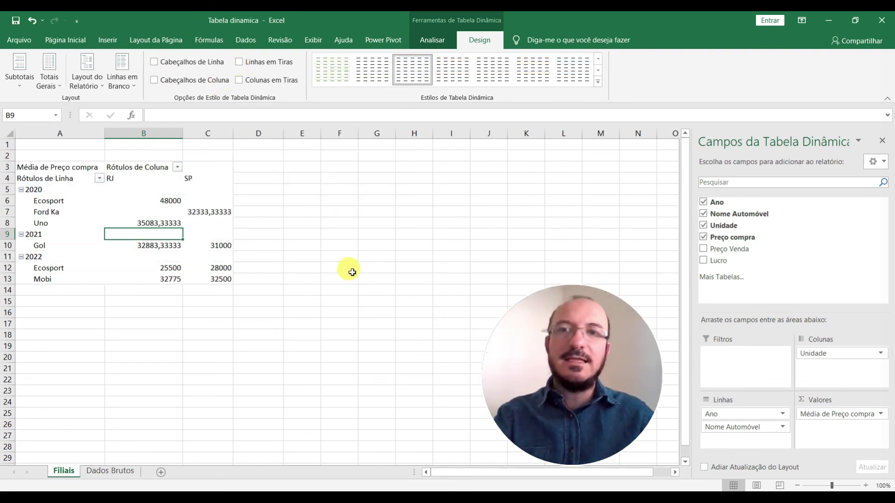
click(318, 212)
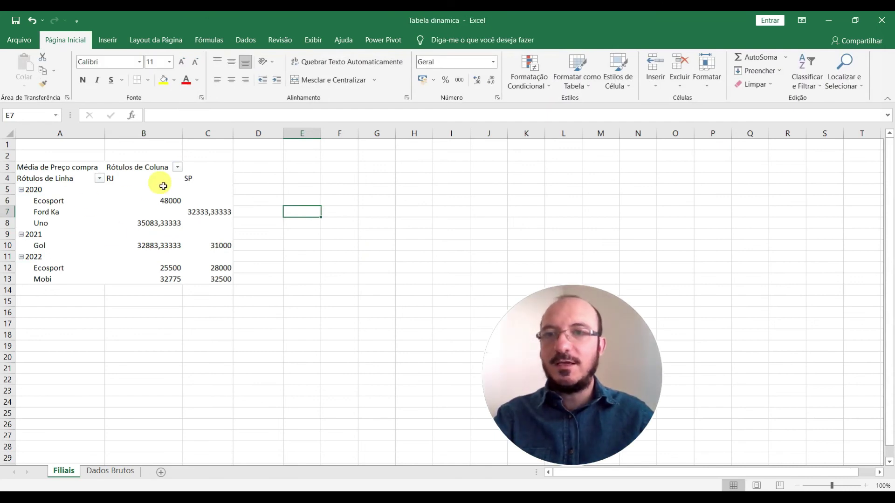
Open the source records behind the 2020 Uno average for RJ in a new sheet, and permanently delete that sheet
click(171, 192)
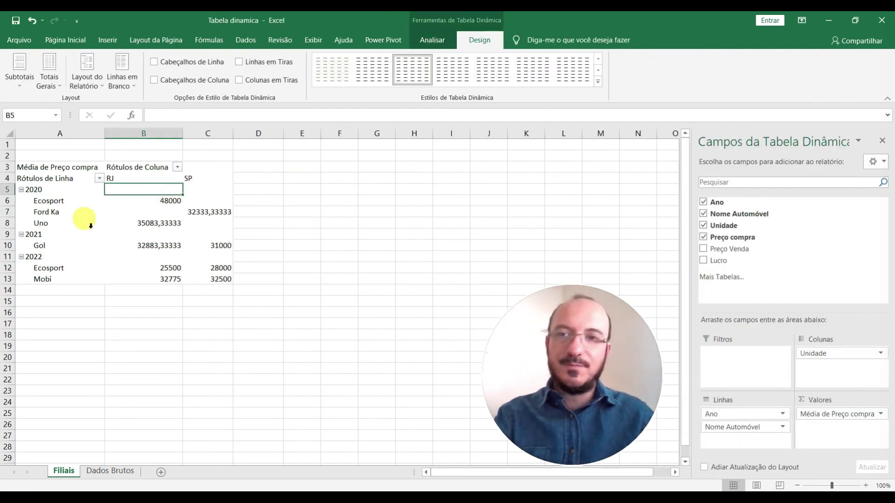
click(159, 220)
double_click(159, 220)
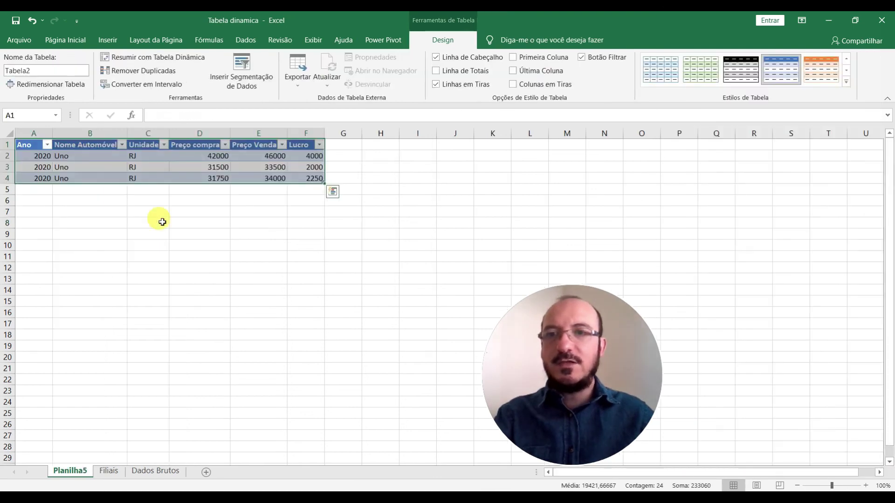
right_click(89, 470)
click(112, 345)
click(426, 291)
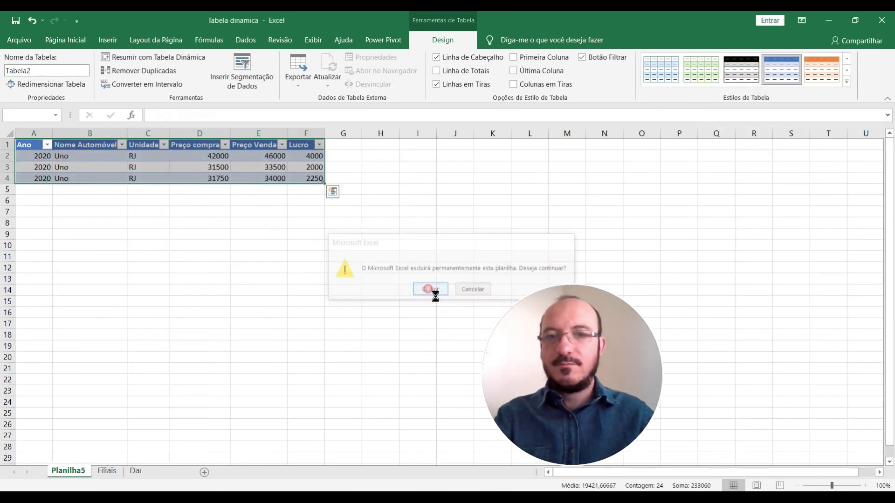
Turn on banded rows (Linhas em Tiras) for the pivot table and apply the light style with blue row bands
click(166, 191)
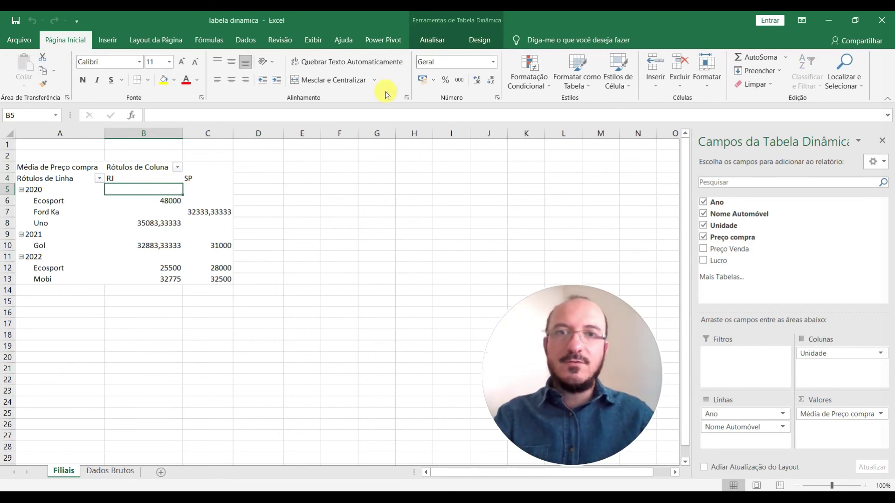
click(471, 41)
click(432, 40)
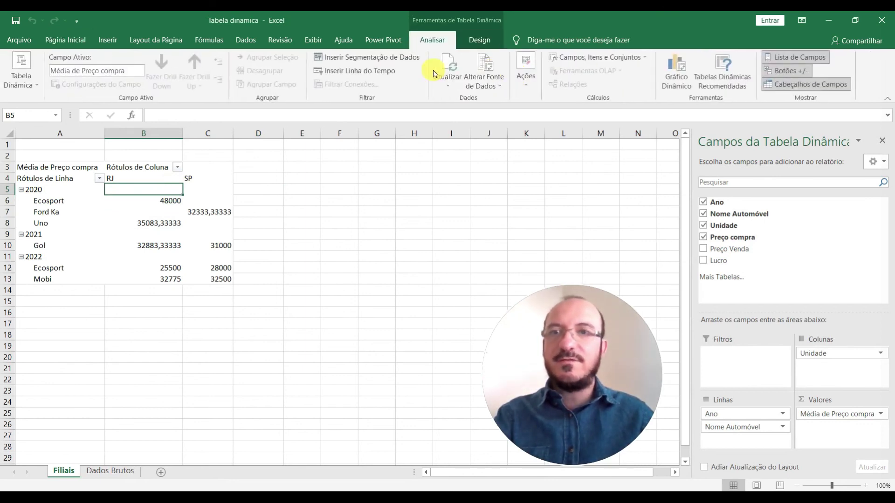
click(383, 40)
click(472, 41)
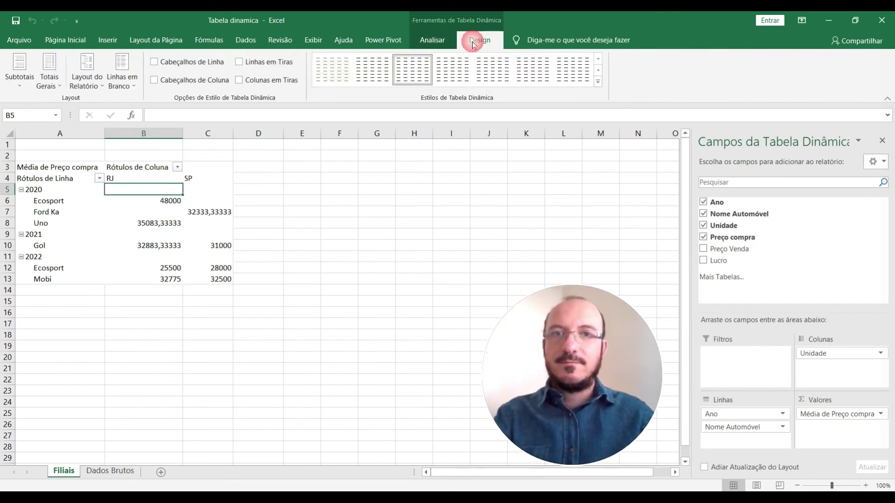
click(239, 62)
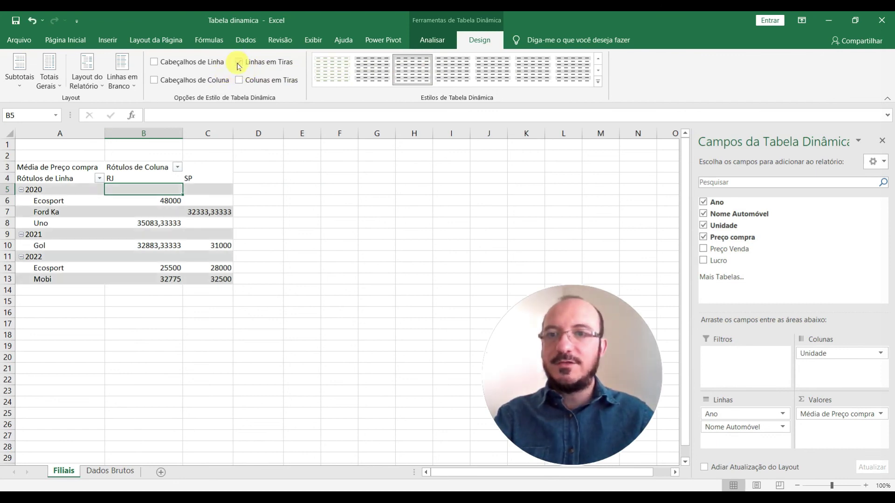
click(599, 65)
click(408, 68)
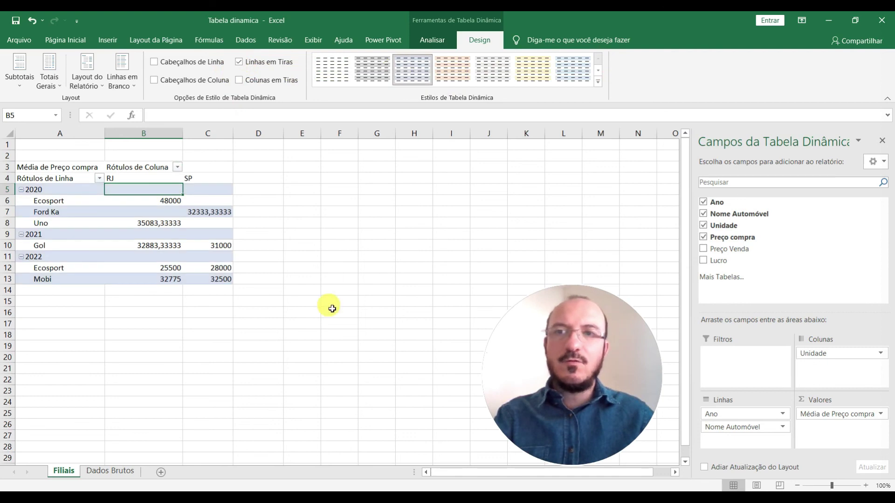
click(292, 246)
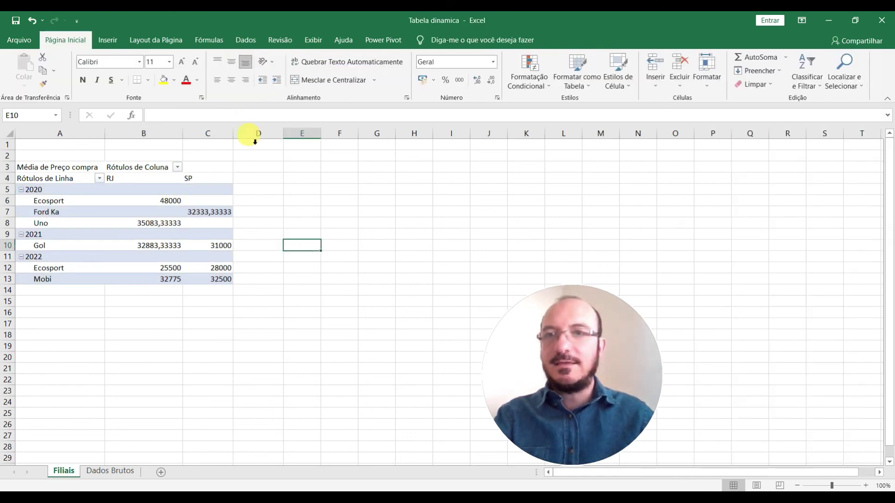
Turn on column headers (Cabeçalhos de Coluna) and row headers (Cabeçalhos de Linha) for the blue-banded pivot table
click(213, 200)
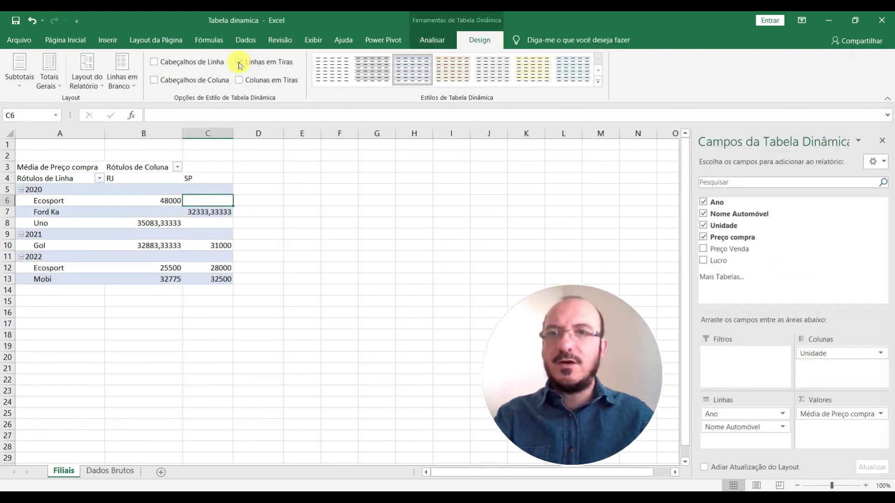
click(172, 65)
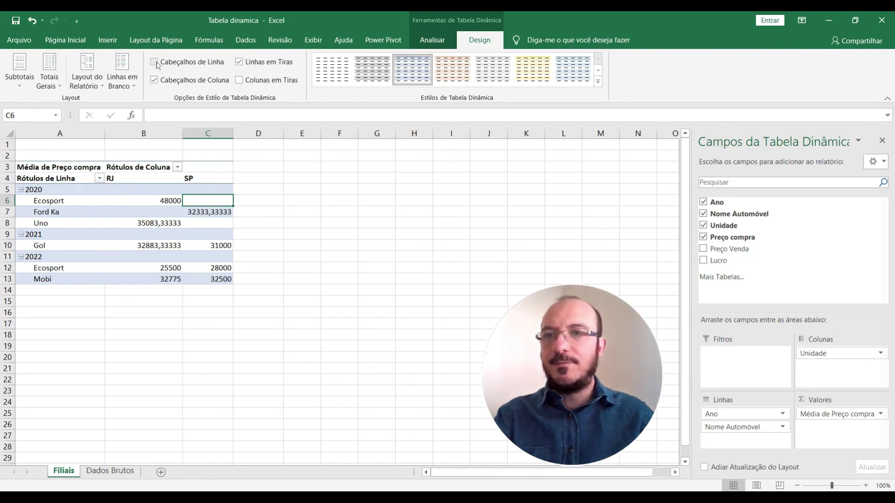
click(129, 339)
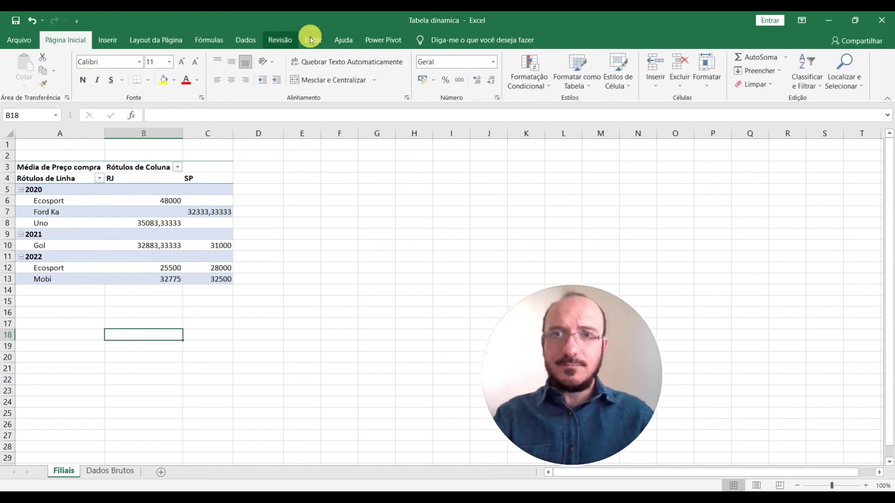
click(158, 223)
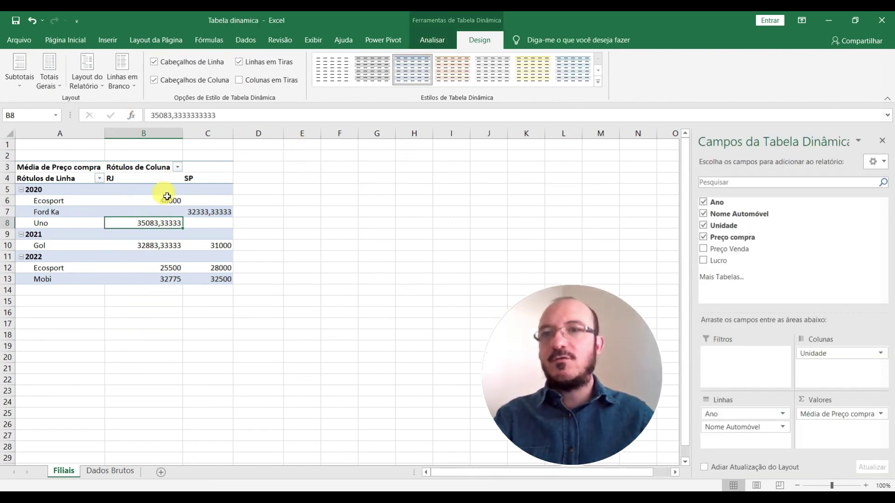
mouse_move(167, 197)
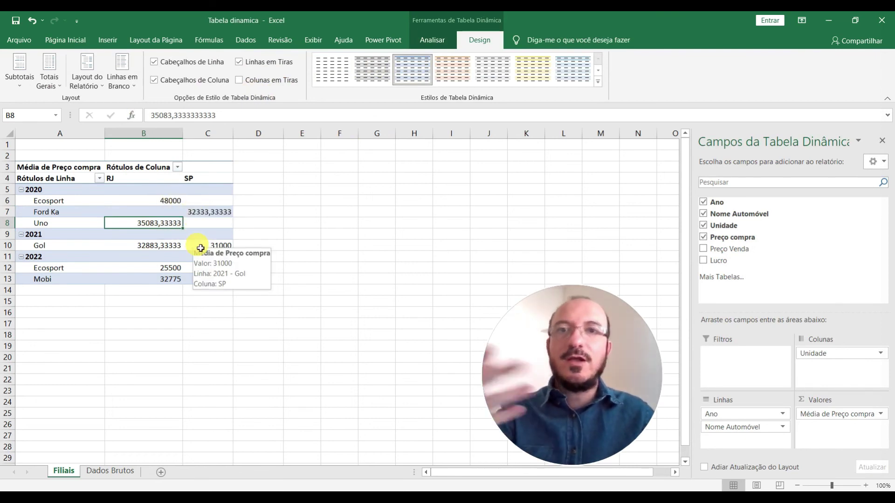
mouse_move(199, 201)
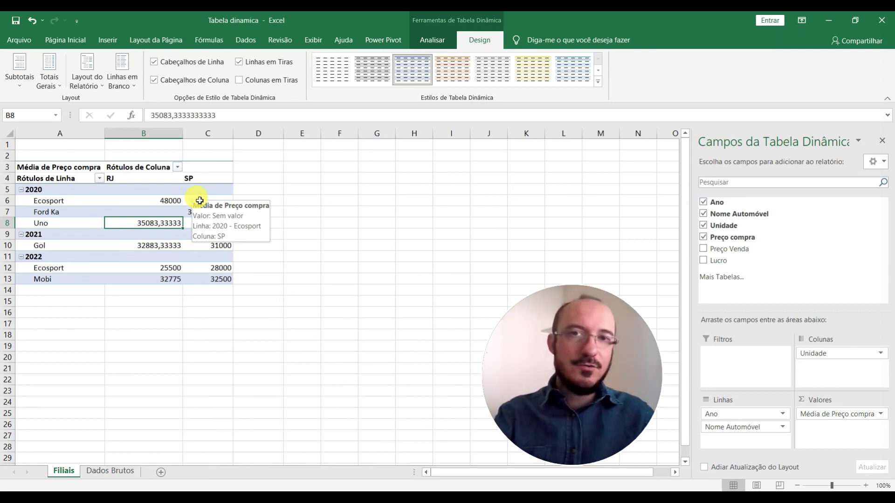